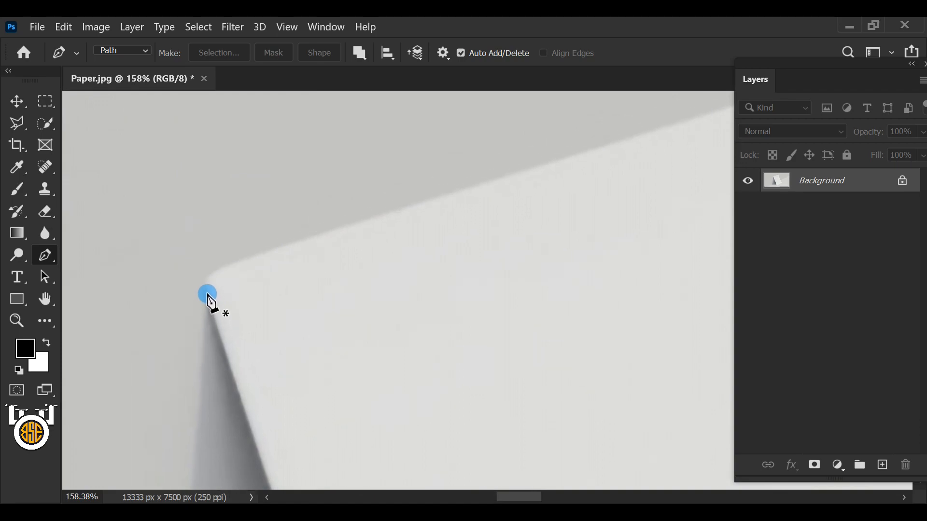
Step: Trace the paper's rounded upper-left corner and its top edge with Pen tool anchor points, ending at the upper-right corner
{"action": "left_click_drag", "start_coordinate": [228, 269], "coordinate": [248, 257]}
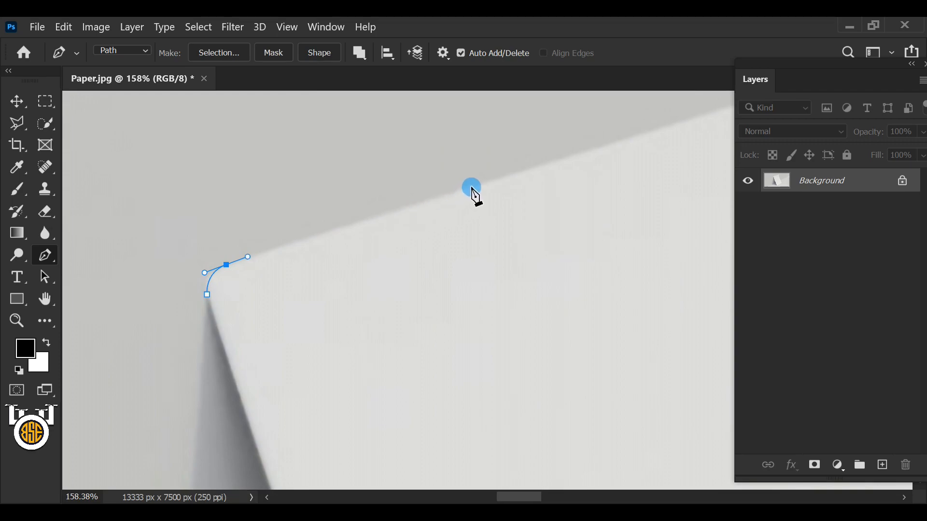
{"action": "left_click_drag", "start_coordinate": [671, 126], "coordinate": [331, 325]}
{"action": "left_click_drag", "start_coordinate": [442, 239], "coordinate": [263, 321]}
{"action": "left_click_drag", "start_coordinate": [506, 240], "coordinate": [602, 209]}
{"action": "left_click_drag", "start_coordinate": [643, 242], "coordinate": [360, 308]}
{"action": "left_click_drag", "start_coordinate": [569, 198], "coordinate": [645, 173]}
{"action": "left_click_drag", "start_coordinate": [678, 209], "coordinate": [346, 334]}
{"action": "left_click", "coordinate": [640, 196]}
{"action": "left_click_drag", "start_coordinate": [641, 196], "coordinate": [718, 171]}
{"action": "left_click_drag", "start_coordinate": [718, 179], "coordinate": [413, 281]}
{"action": "left_click_drag", "start_coordinate": [514, 252], "coordinate": [525, 246]}
Step: Continue the pen path down the paper's right edge with closely spaced anchor points following its slight curve
{"action": "left_click_drag", "start_coordinate": [534, 272], "coordinate": [541, 302]}
{"action": "left_click_drag", "start_coordinate": [553, 343], "coordinate": [573, 417]}
{"action": "left_click_drag", "start_coordinate": [574, 419], "coordinate": [434, 184]}
{"action": "left_click_drag", "start_coordinate": [502, 410], "coordinate": [520, 454]}
{"action": "left_click_drag", "start_coordinate": [528, 366], "coordinate": [430, 146]}
{"action": "left_click_drag", "start_coordinate": [474, 369], "coordinate": [501, 436]}
{"action": "left_click_drag", "start_coordinate": [500, 435], "coordinate": [382, 146]}
{"action": "left_click_drag", "start_coordinate": [472, 365], "coordinate": [505, 441]}
{"action": "left_click_drag", "start_coordinate": [505, 440], "coordinate": [401, 162]}
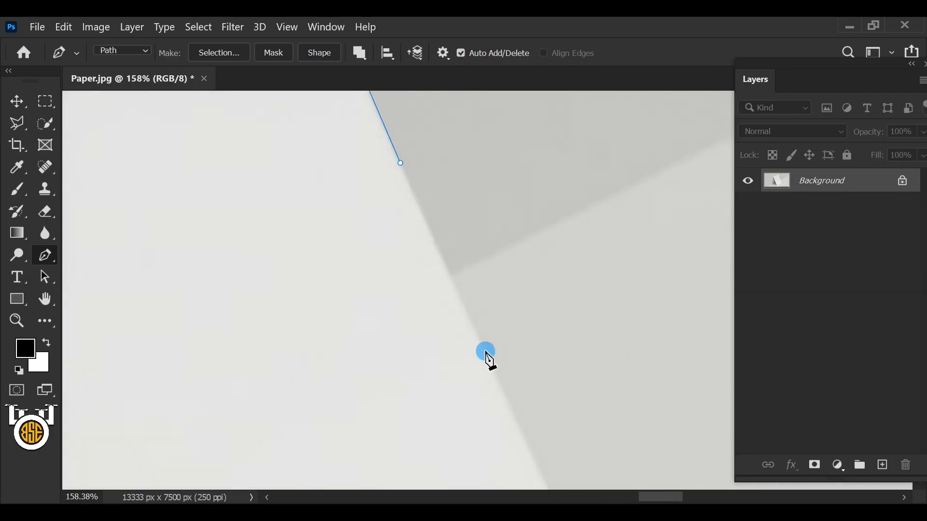
{"action": "left_click_drag", "start_coordinate": [483, 345], "coordinate": [518, 420]}
{"action": "left_click_drag", "start_coordinate": [519, 420], "coordinate": [372, 83]}
{"action": "left_click_drag", "start_coordinate": [484, 304], "coordinate": [524, 386]}
Step: Carry the pen path around the paper's lower-right corner and along its bottom edge to the lower-left corner
{"action": "left_click_drag", "start_coordinate": [490, 378], "coordinate": [377, 152]}
{"action": "left_click", "coordinate": [478, 285]}
{"action": "left_click_drag", "start_coordinate": [496, 347], "coordinate": [623, 225]}
{"action": "left_click_drag", "start_coordinate": [459, 319], "coordinate": [558, 289]}
{"action": "left_click_drag", "start_coordinate": [261, 451], "coordinate": [529, 221]}
{"action": "left_click_drag", "start_coordinate": [220, 391], "coordinate": [615, 234]}
{"action": "left_click_drag", "start_coordinate": [402, 359], "coordinate": [379, 371]}
Step: Trace the paper's left edge up to the starting anchor and close the pen path
{"action": "left_click_drag", "start_coordinate": [320, 281], "coordinate": [349, 440]}
{"action": "left_click_drag", "start_coordinate": [204, 143], "coordinate": [351, 443]}
{"action": "left_click_drag", "start_coordinate": [219, 158], "coordinate": [325, 424]}
{"action": "left_click_drag", "start_coordinate": [205, 156], "coordinate": [313, 425]}
{"action": "left_click_drag", "start_coordinate": [181, 120], "coordinate": [297, 471]}
{"action": "left_click_drag", "start_coordinate": [184, 195], "coordinate": [158, 129]}
{"action": "left_click_drag", "start_coordinate": [174, 126], "coordinate": [287, 485]}
{"action": "left_click_drag", "start_coordinate": [162, 171], "coordinate": [261, 447]}
{"action": "left_click_drag", "start_coordinate": [134, 148], "coordinate": [119, 105]}
{"action": "left_click_drag", "start_coordinate": [174, 182], "coordinate": [280, 430]}
{"action": "left_click_drag", "start_coordinate": [145, 136], "coordinate": [131, 96]}
{"action": "left_click_drag", "start_coordinate": [203, 168], "coordinate": [297, 430]}
{"action": "left_click_drag", "start_coordinate": [128, 108], "coordinate": [125, 99]}
{"action": "left_click_drag", "start_coordinate": [148, 98], "coordinate": [255, 411]}
{"action": "left_click_drag", "start_coordinate": [158, 188], "coordinate": [234, 383]}
{"action": "left_click_drag", "start_coordinate": [180, 267], "coordinate": [179, 253]}
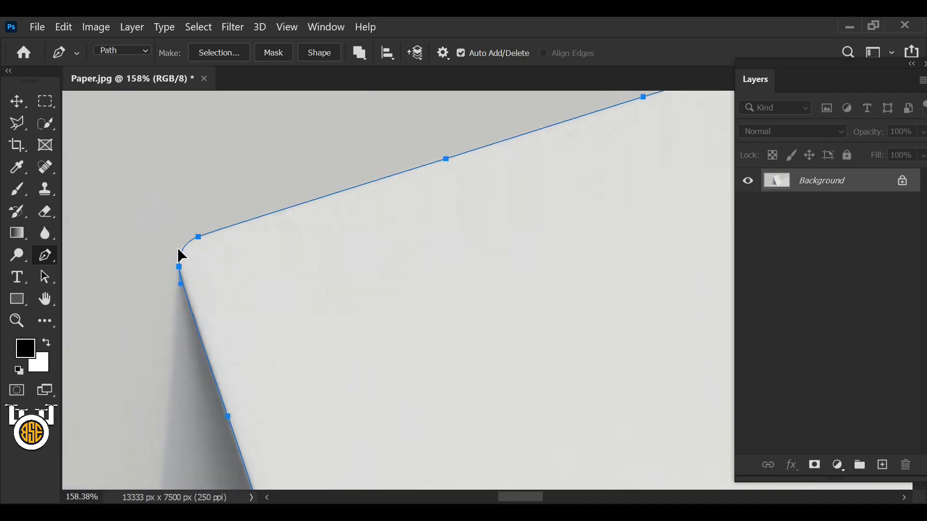
Step: Turn the closed path into a new anti-aliased selection with 0 pixels feather and copy the selected paper onto its own layer
{"action": "key", "text": "ctrl+minus"}
{"action": "key", "text": "ctrl+minus"}
{"action": "key", "text": "ctrl+minus"}
{"action": "key", "text": "ctrl+minus"}
{"action": "key", "text": "ctrl+minus"}
{"action": "key", "text": "ctrl+minus"}
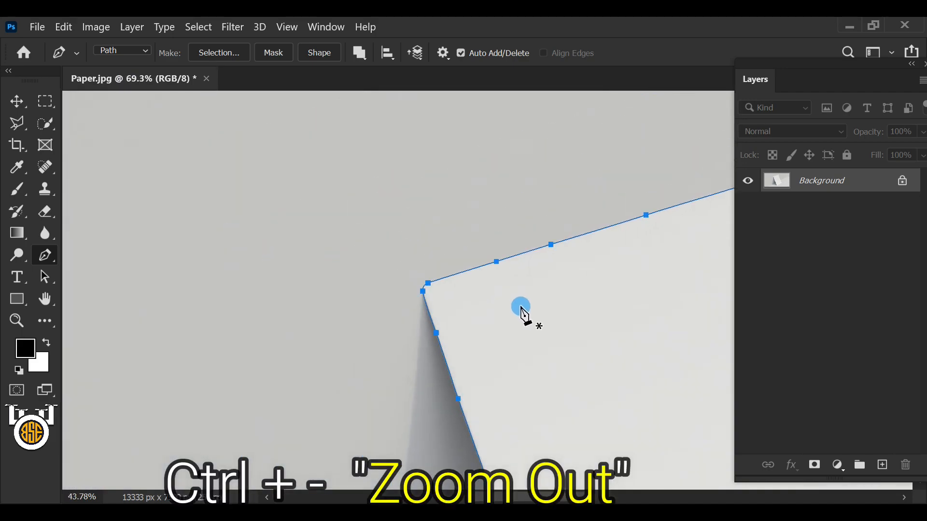
{"action": "key", "text": "ctrl+minus"}
{"action": "key", "text": "ctrl+minus"}
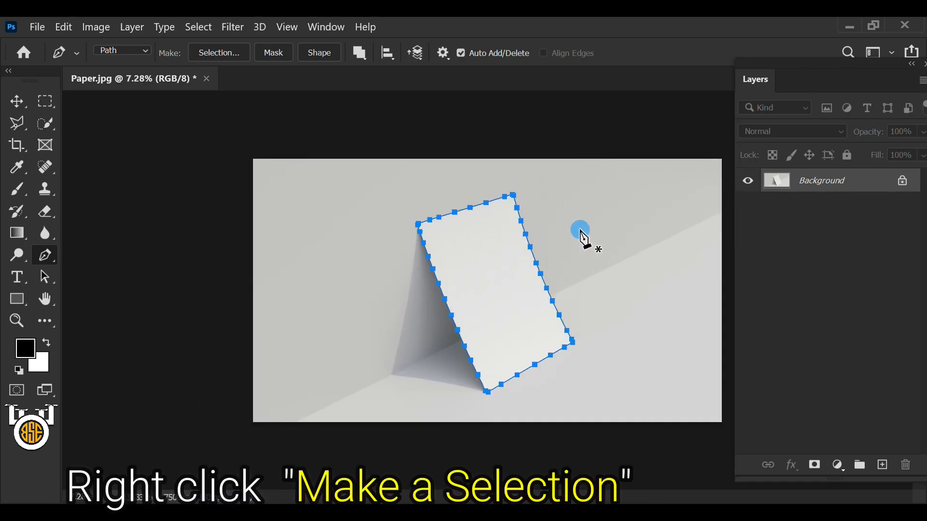
{"action": "right_click", "coordinate": [581, 232]}
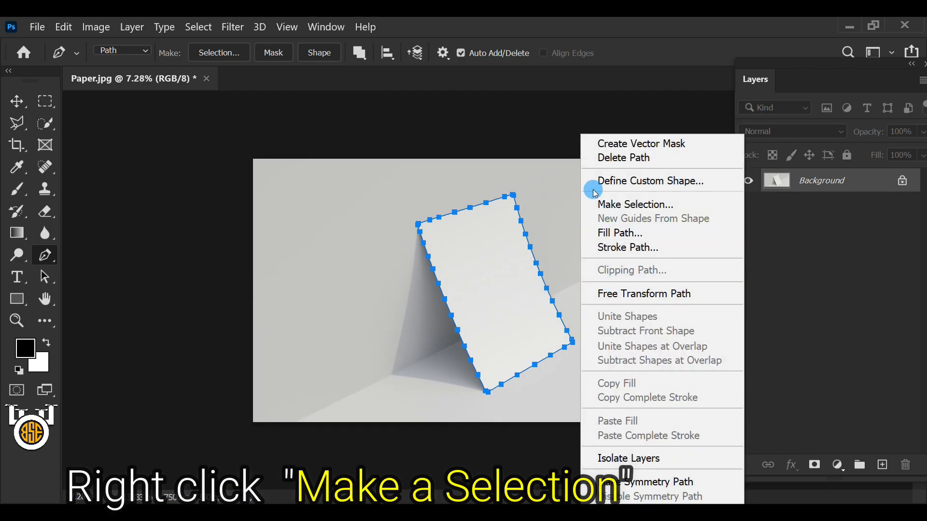
{"action": "left_click", "coordinate": [695, 204]}
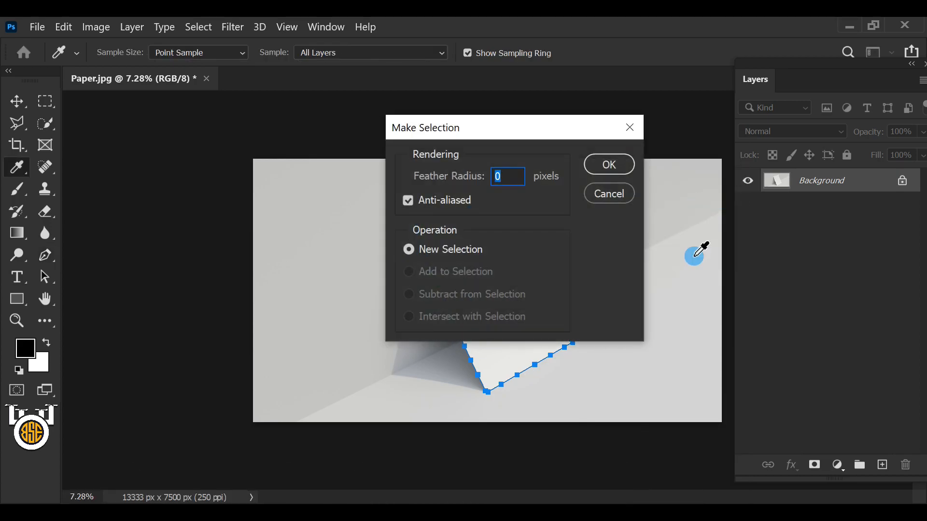
{"action": "left_click", "coordinate": [605, 165]}
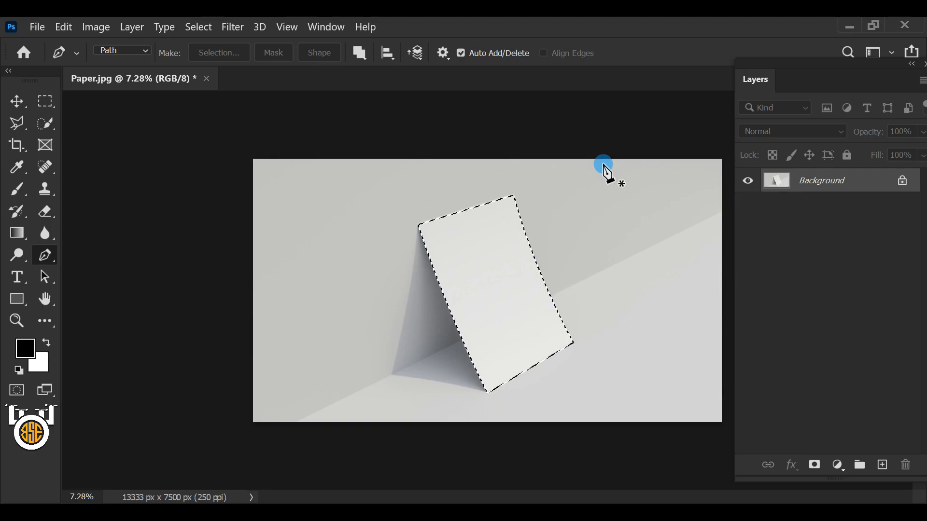
{"action": "left_click_drag", "start_coordinate": [819, 185], "coordinate": [818, 181]}
{"action": "key", "text": "ctrl+j"}
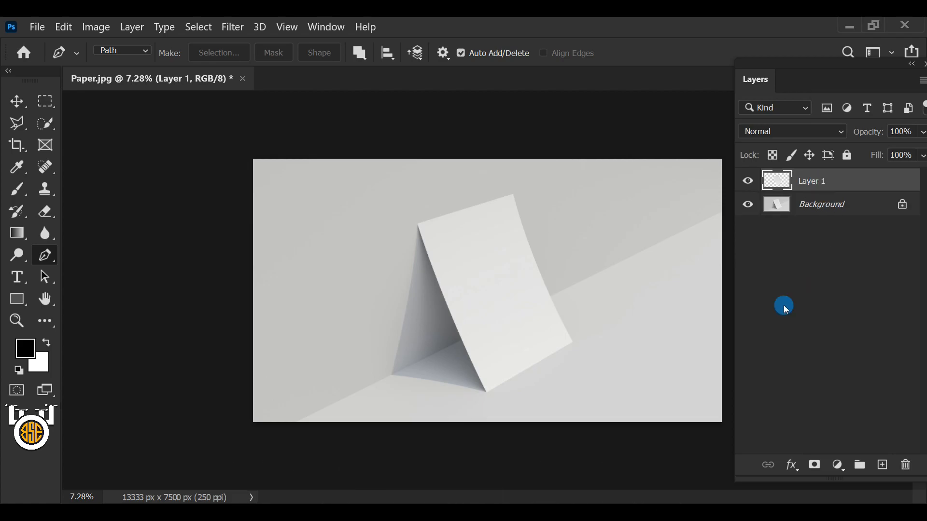
Step: Create a new document of 6808 x 8383 pixels at 300 pixels/inch, in RGB Color with black background contents
{"action": "left_click", "coordinate": [39, 28]}
{"action": "left_click", "coordinate": [221, 26]}
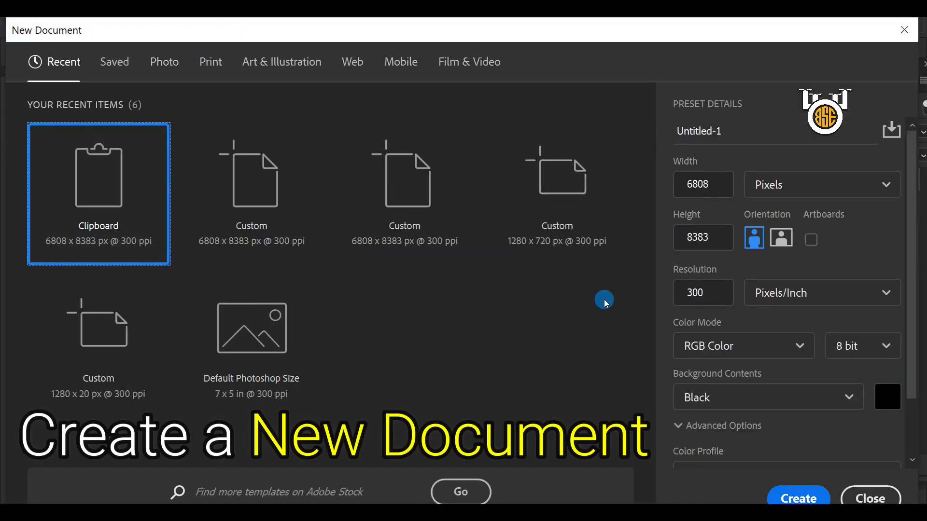
{"action": "left_click", "coordinate": [718, 186]}
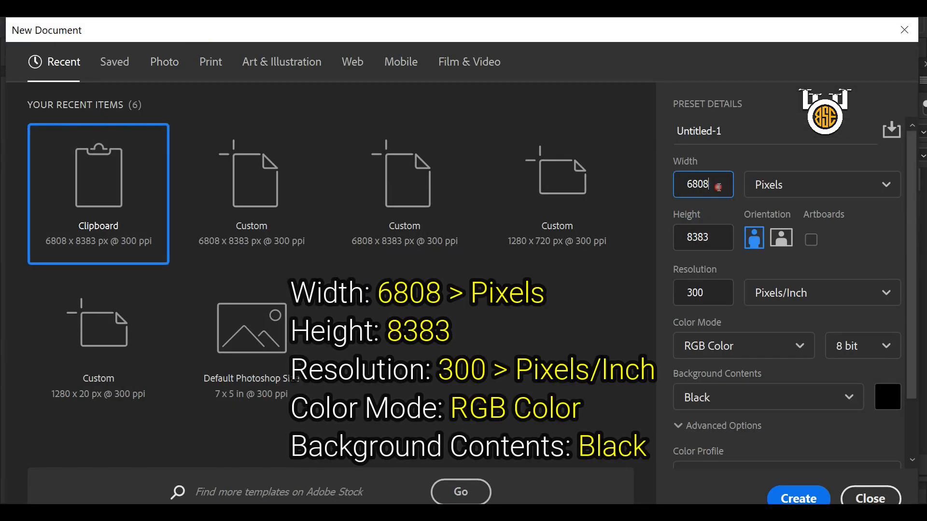
{"action": "left_click", "coordinate": [777, 185]}
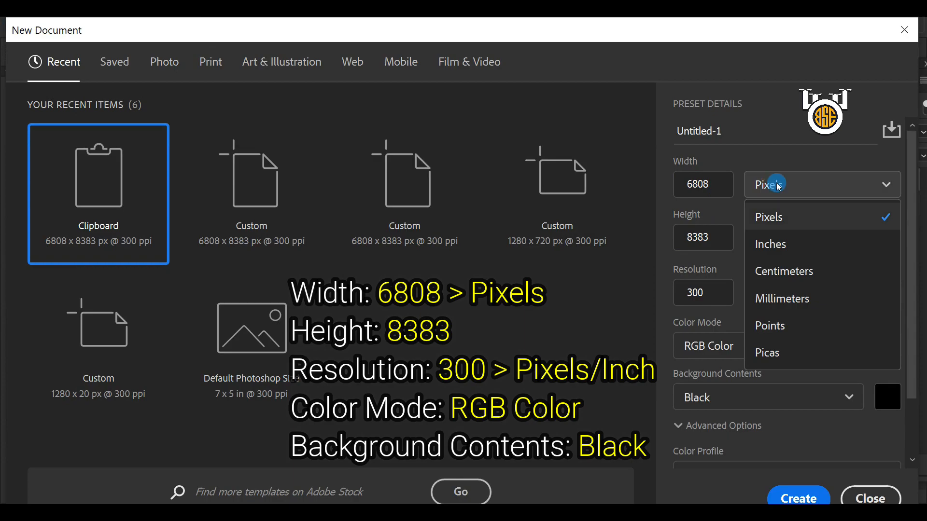
{"action": "left_click", "coordinate": [891, 214]}
{"action": "left_click", "coordinate": [711, 292]}
{"action": "left_click", "coordinate": [774, 295]}
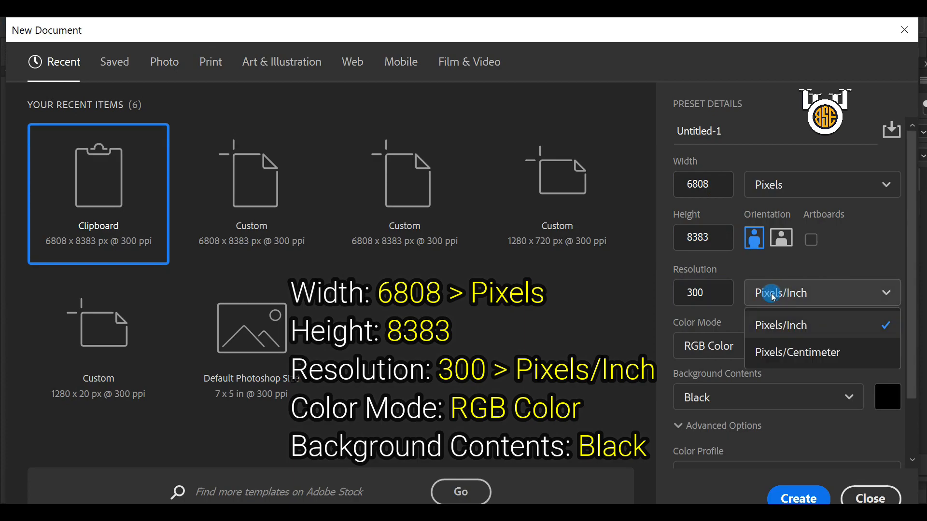
{"action": "left_click", "coordinate": [817, 326]}
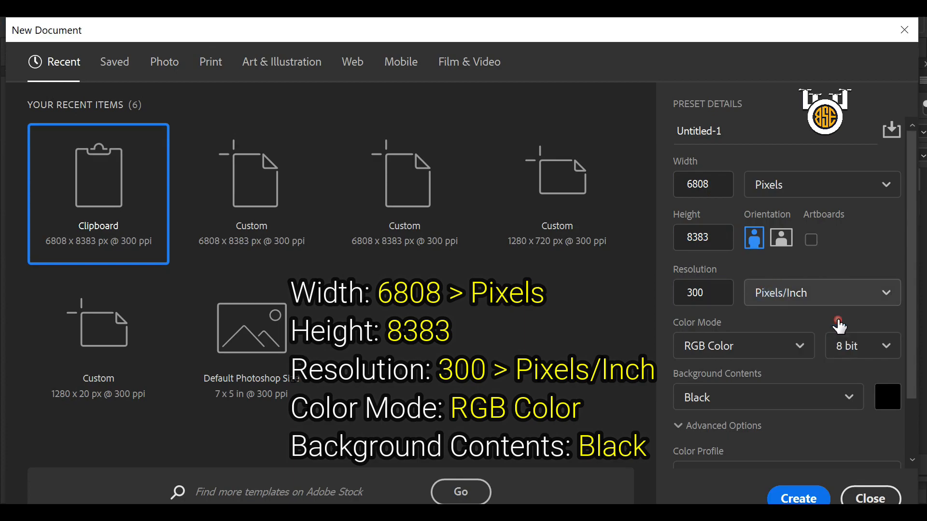
{"action": "left_click", "coordinate": [782, 354]}
{"action": "left_click", "coordinate": [723, 432]}
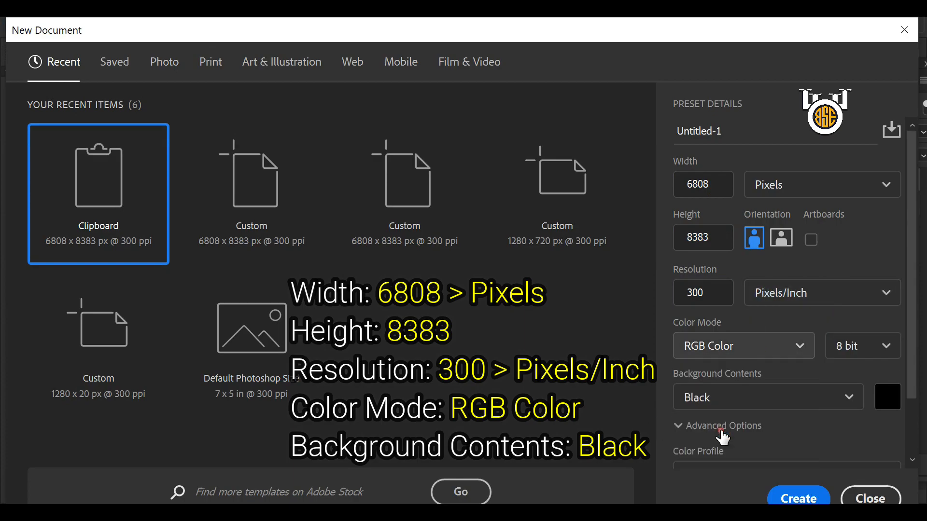
{"action": "left_click", "coordinate": [848, 395]}
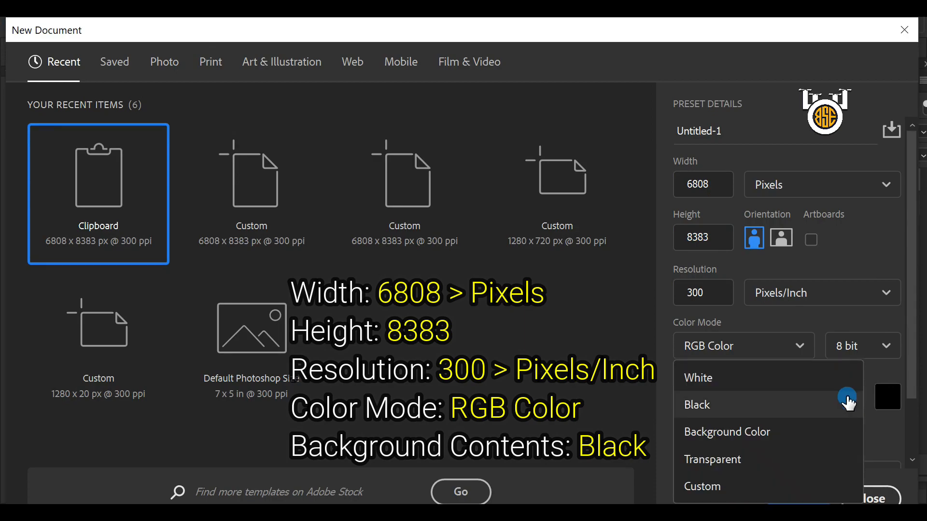
{"action": "left_click", "coordinate": [783, 409]}
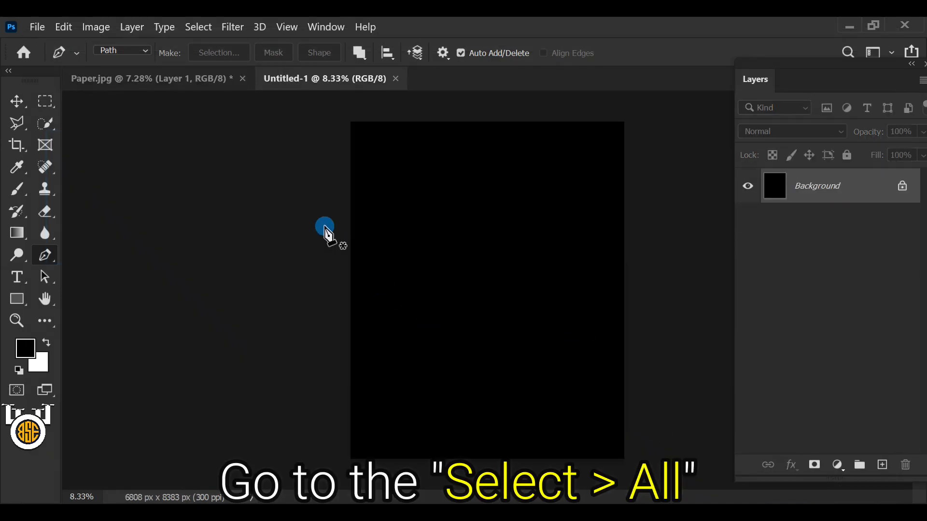
Step: Copy the entire black canvas and paste it into the Paper.jpg document as a new layer
{"action": "left_click", "coordinate": [204, 30]}
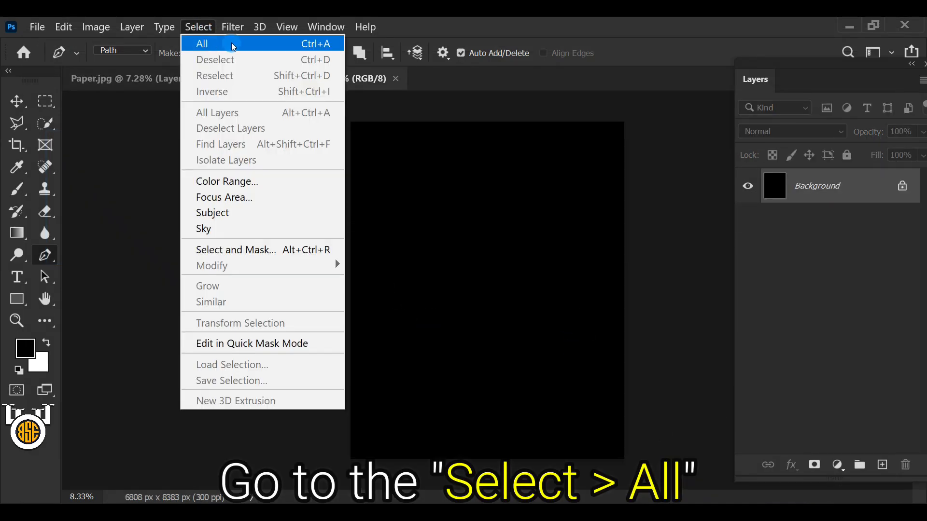
{"action": "left_click", "coordinate": [288, 45]}
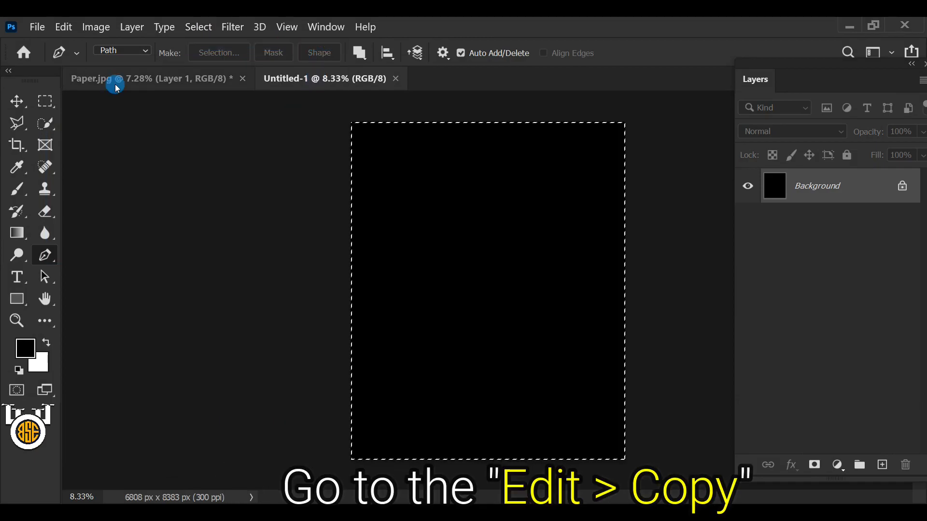
{"action": "left_click", "coordinate": [66, 30]}
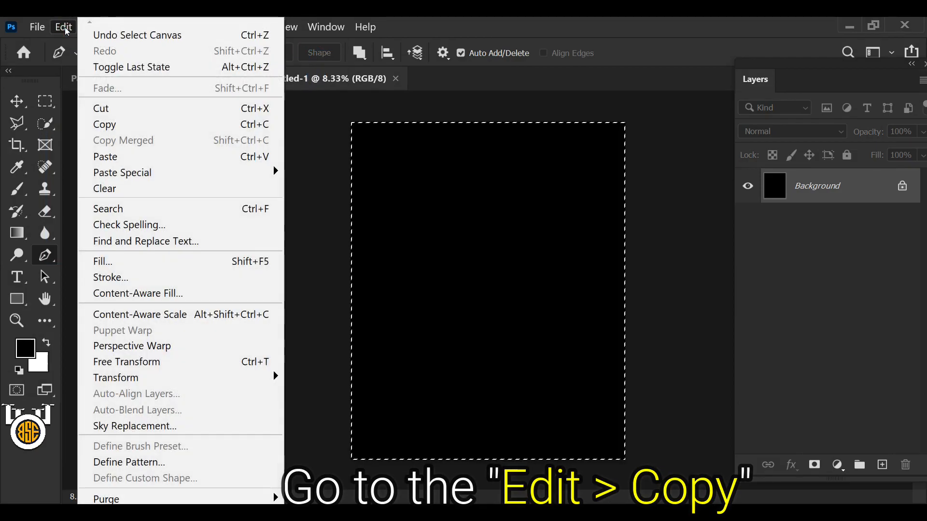
{"action": "left_click", "coordinate": [251, 124]}
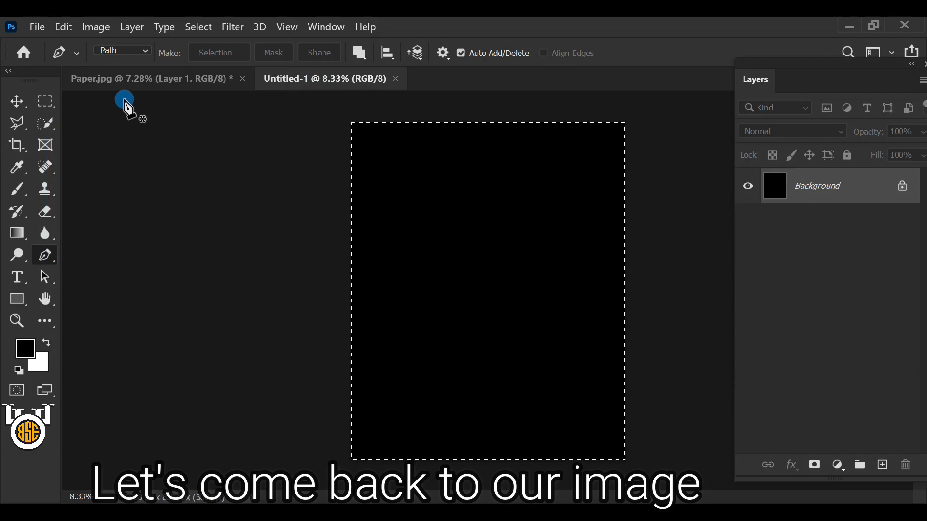
{"action": "left_click", "coordinate": [122, 80]}
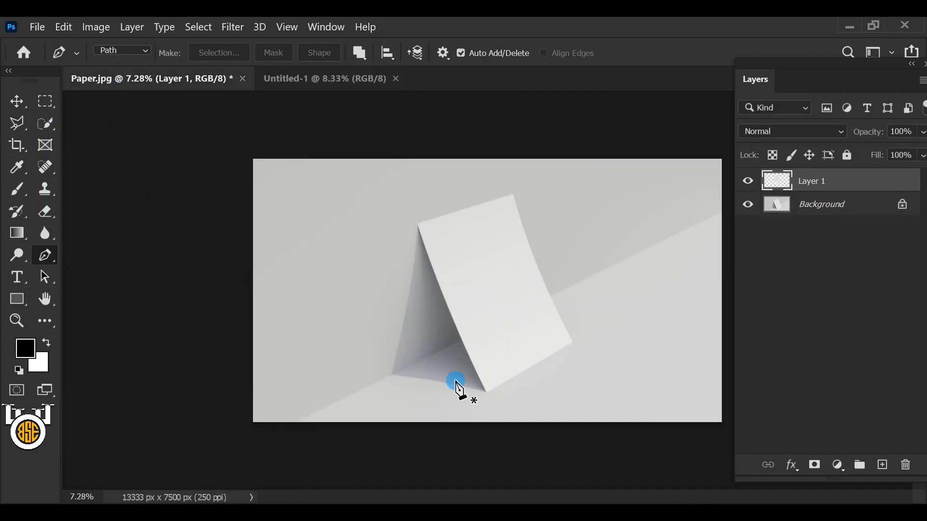
{"action": "key", "text": "ctrl+v"}
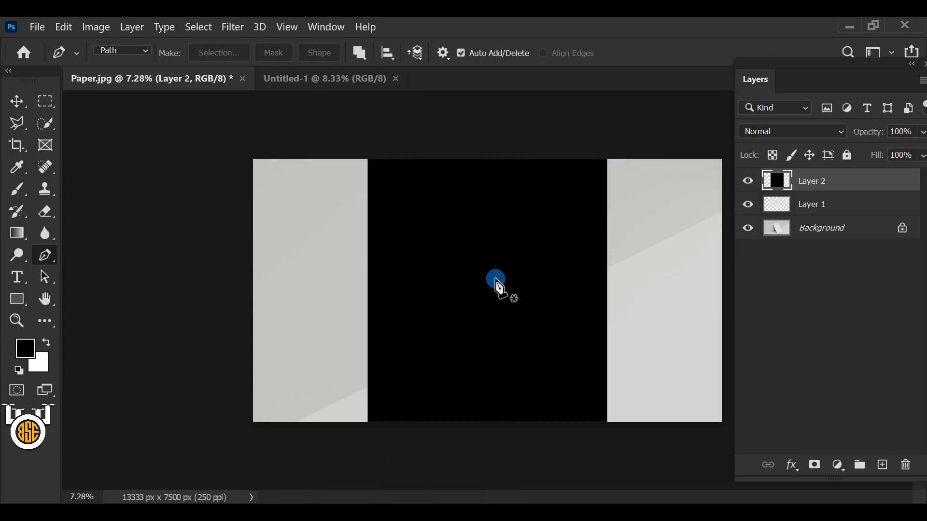
Step: Convert the pasted black layer for smart filters and lower its opacity to 23%
{"action": "left_click", "coordinate": [232, 27]}
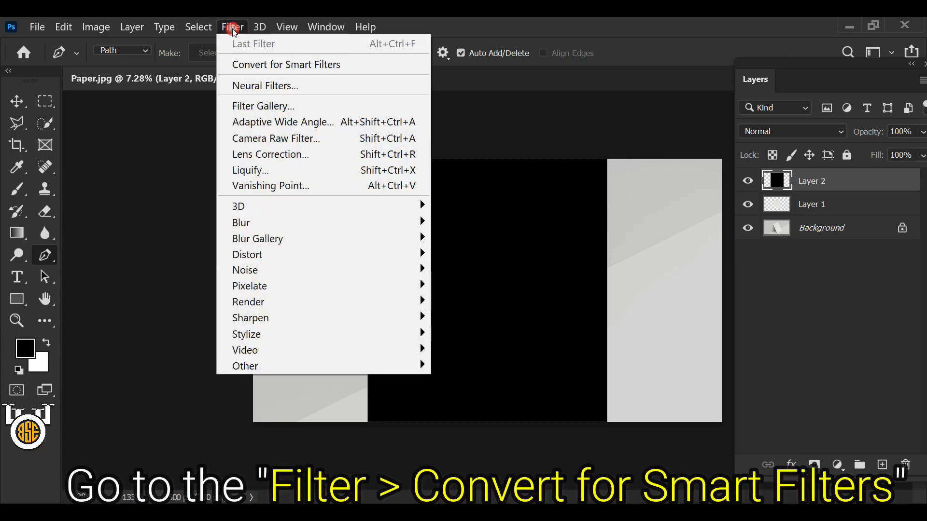
{"action": "left_click", "coordinate": [394, 68]}
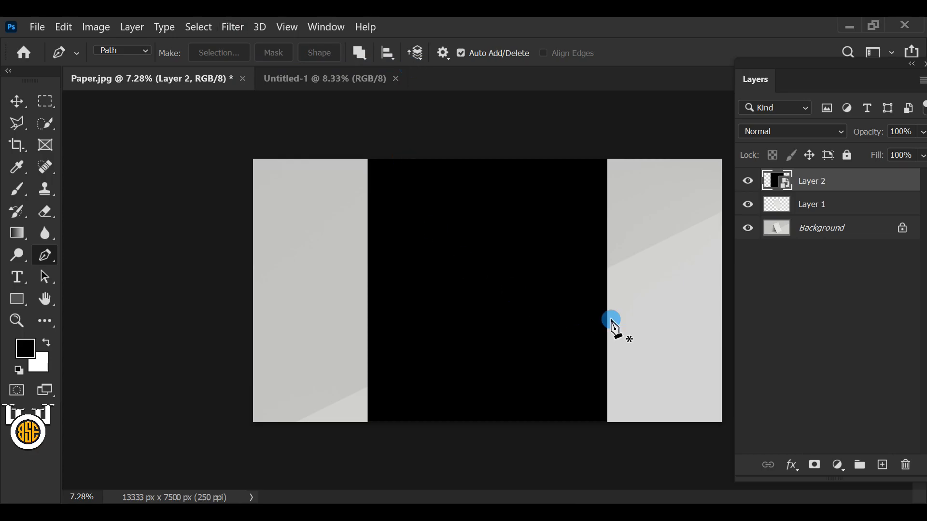
{"action": "left_click", "coordinate": [923, 132]}
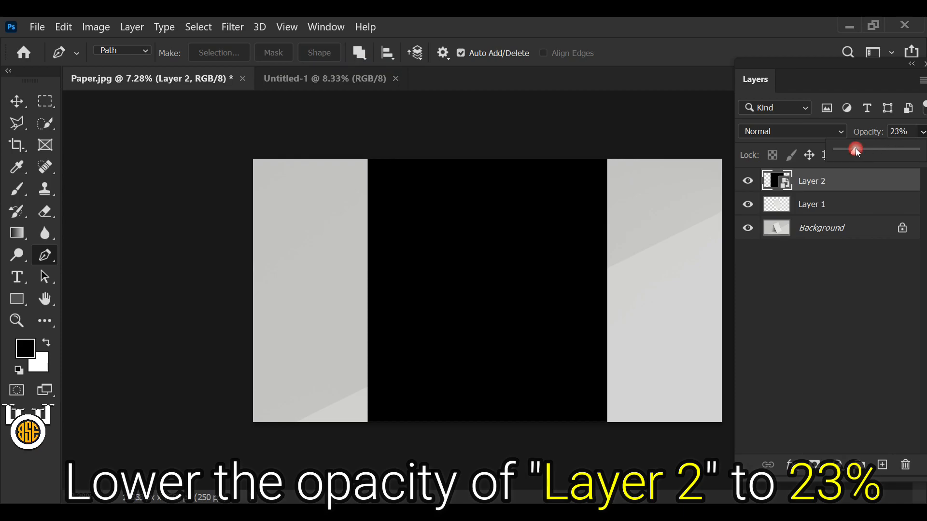
{"action": "left_click_drag", "start_coordinate": [856, 152], "coordinate": [857, 153]}
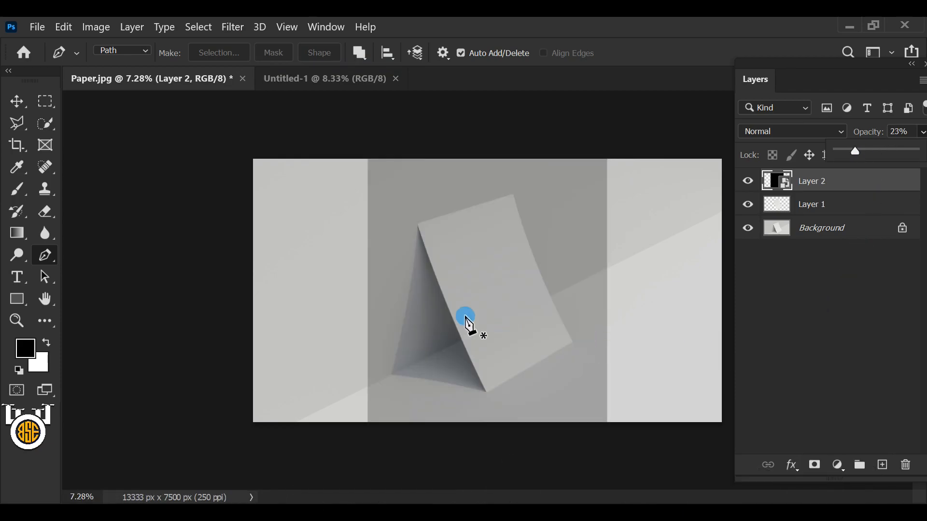
Step: Distort the black layer so its four corners sit on the corners of the leaning paper
{"action": "left_click", "coordinate": [64, 27]}
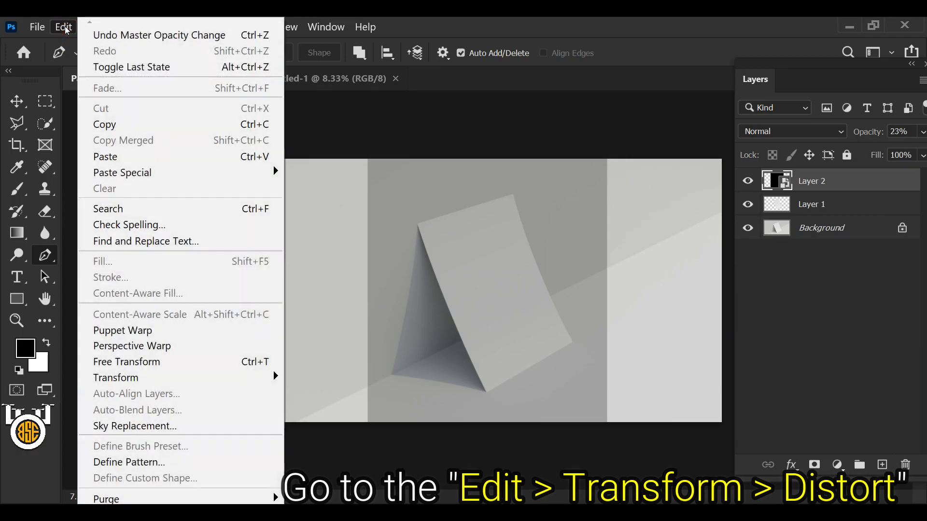
{"action": "mouse_move", "coordinate": [266, 378]}
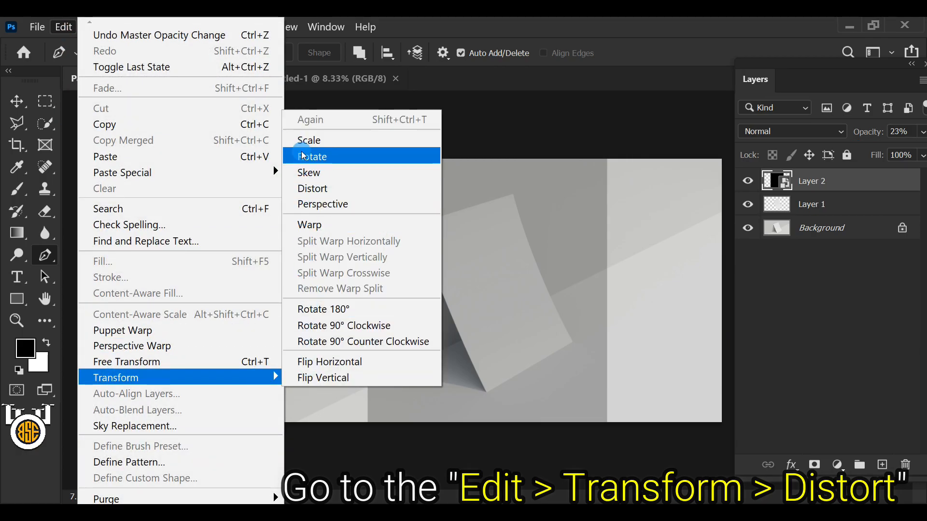
{"action": "left_click", "coordinate": [403, 188]}
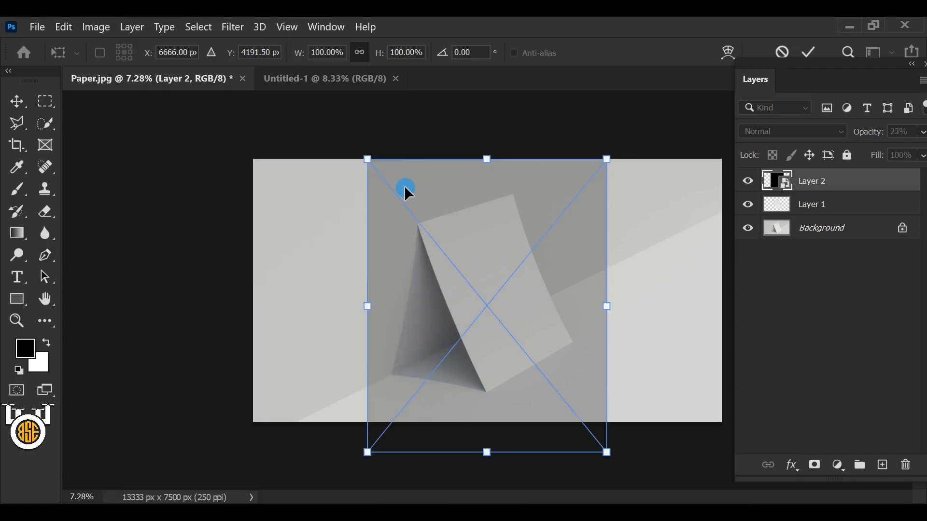
{"action": "left_click_drag", "start_coordinate": [367, 453], "coordinate": [485, 393]}
{"action": "left_click_drag", "start_coordinate": [607, 452], "coordinate": [572, 342]}
{"action": "left_click_drag", "start_coordinate": [607, 159], "coordinate": [513, 192]}
{"action": "left_click_drag", "start_coordinate": [367, 158], "coordinate": [419, 227]}
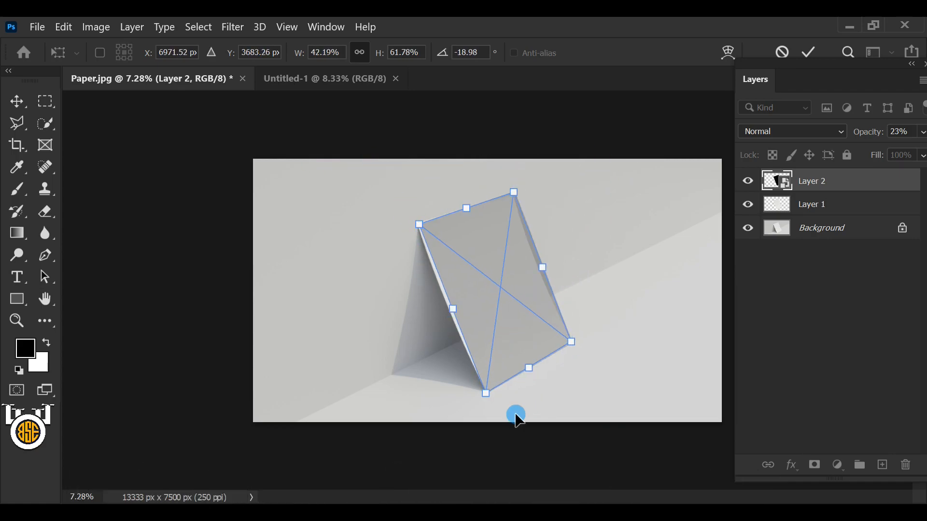
Step: Fine-tune the distorted layer's corner handles so they match the paper's corners precisely
{"action": "key", "text": "ctrl+plus"}
{"action": "scroll", "coordinate": [501, 443], "scroll_direction": "up", "scroll_amount": 8}
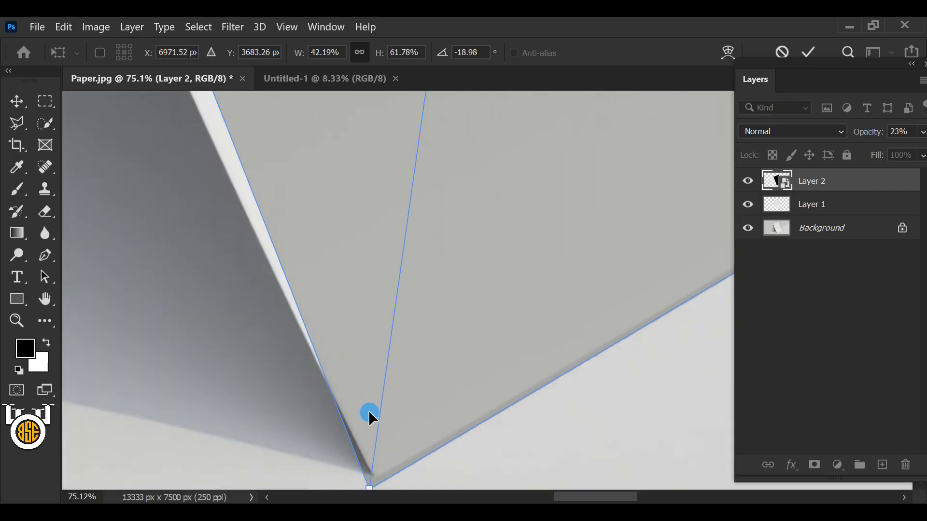
{"action": "left_click_drag", "start_coordinate": [368, 414], "coordinate": [366, 348]}
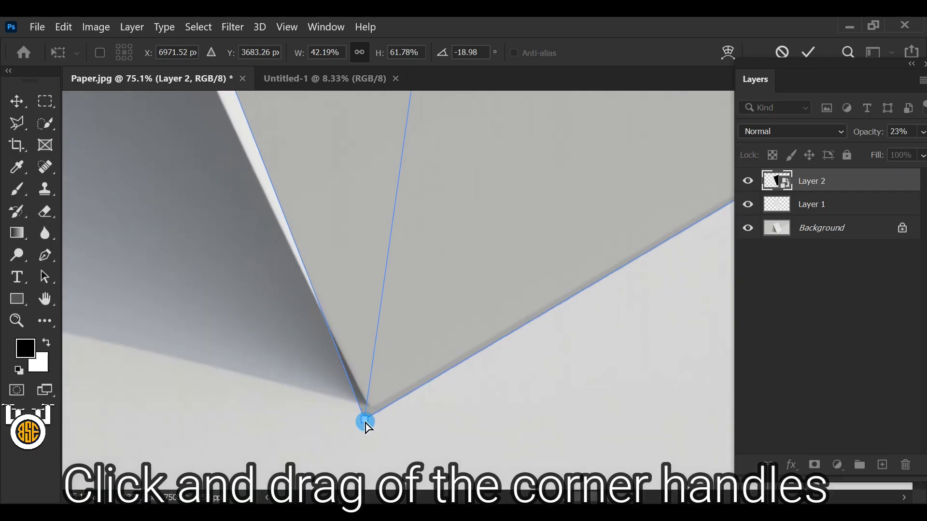
{"action": "left_click_drag", "start_coordinate": [367, 415], "coordinate": [203, 265]}
{"action": "scroll", "coordinate": [393, 317], "scroll_direction": "down", "scroll_amount": 5}
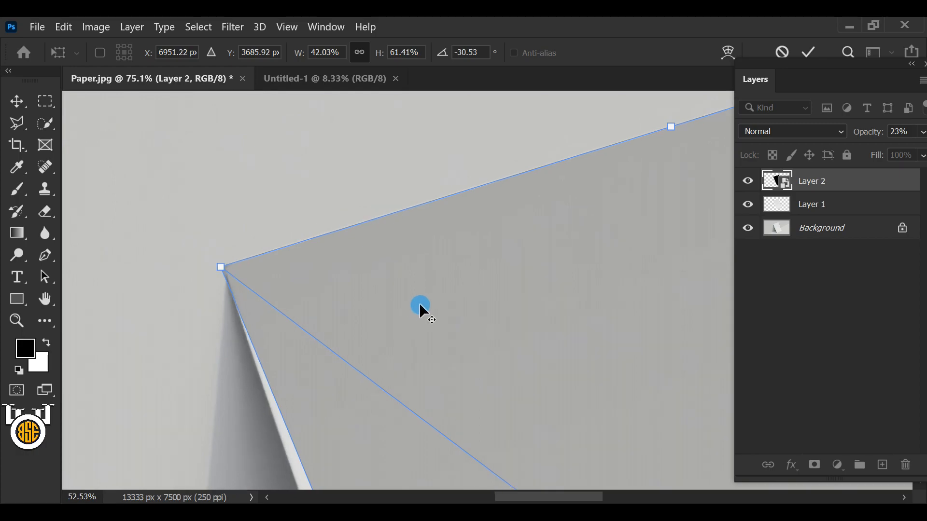
{"action": "scroll", "coordinate": [420, 305], "scroll_direction": "down", "scroll_amount": 5}
{"action": "left_click_drag", "start_coordinate": [526, 393], "coordinate": [451, 251]}
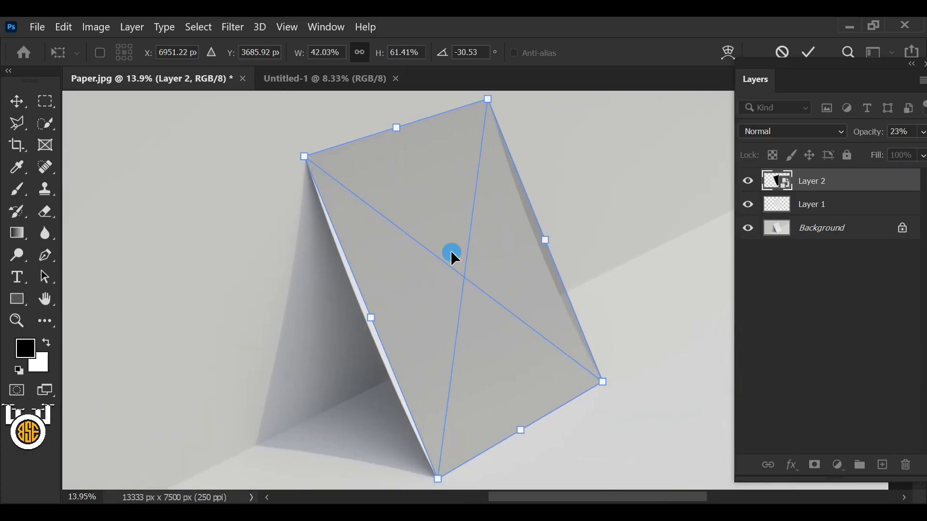
Step: Warp the black layer and bend its long edge on the shadow side to follow the paper's curve
{"action": "left_click", "coordinate": [67, 28]}
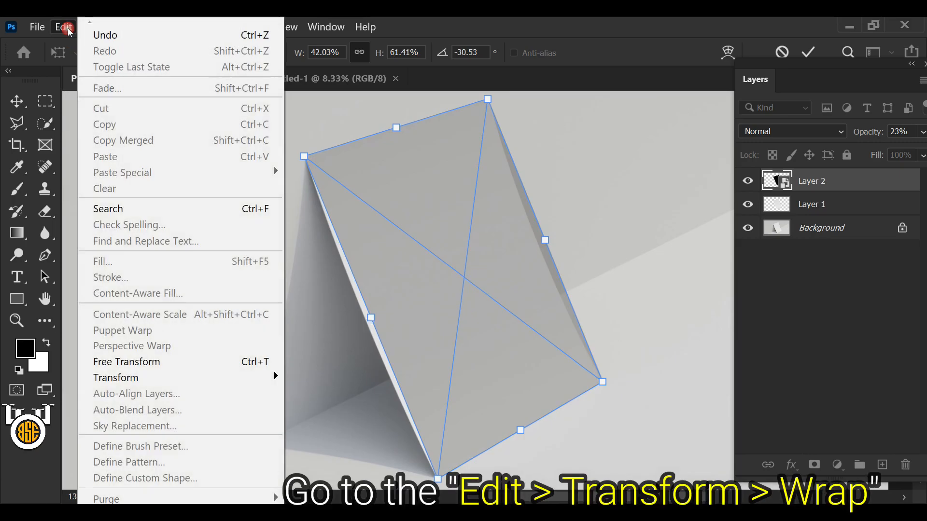
{"action": "mouse_move", "coordinate": [269, 378]}
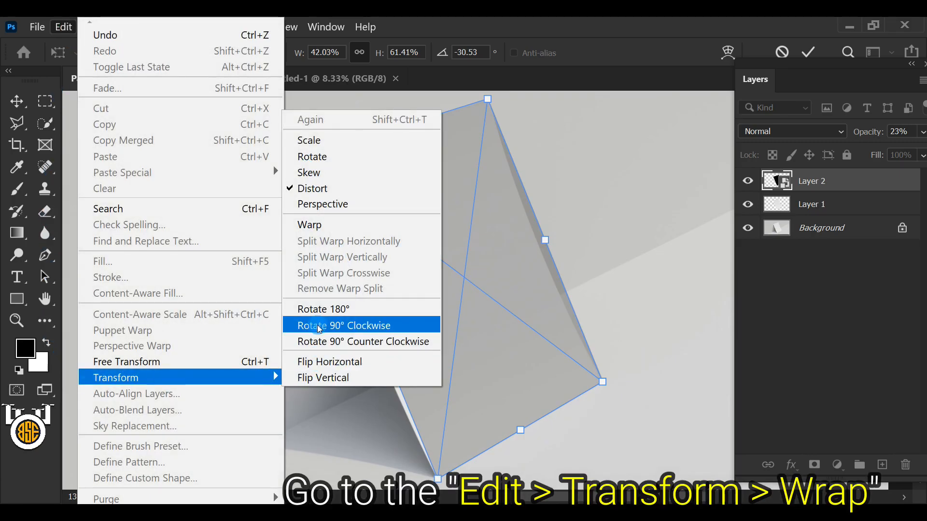
{"action": "left_click", "coordinate": [427, 225]}
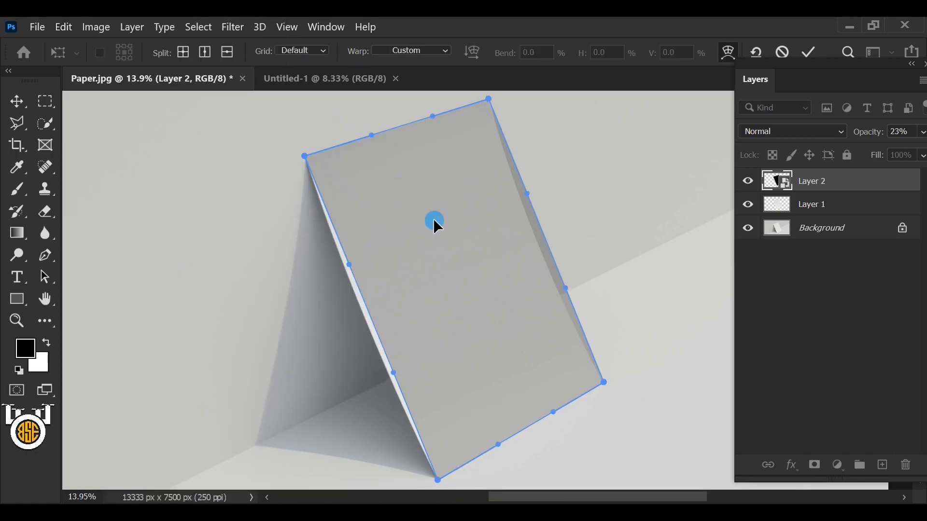
{"action": "key", "text": "ctrl+plus"}
{"action": "key", "text": "ctrl+plus"}
{"action": "key", "text": "ctrl+plus"}
{"action": "key", "text": "ctrl+plus"}
{"action": "left_click_drag", "start_coordinate": [401, 319], "coordinate": [362, 293]}
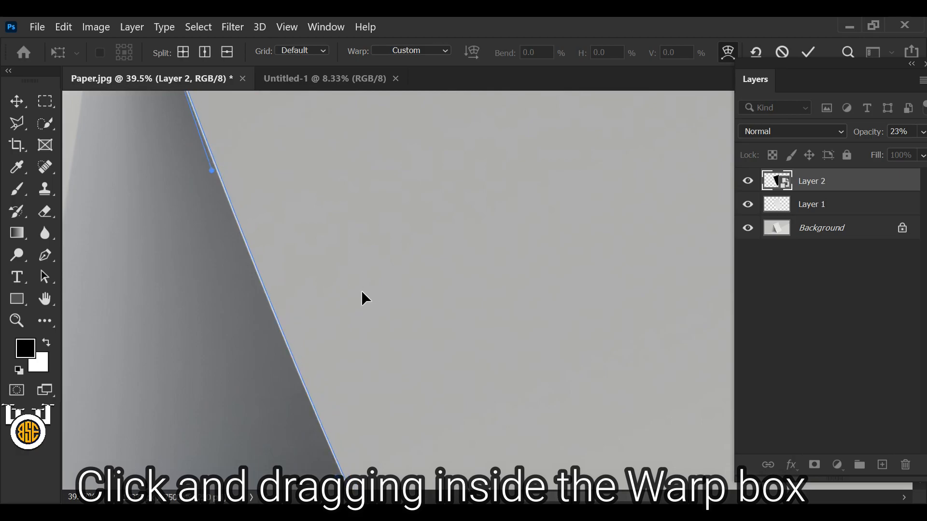
Step: Refine the warp along the layer's long edges until it matches the curved paper, and apply the transform
{"action": "left_click_drag", "start_coordinate": [280, 141], "coordinate": [258, 337]}
{"action": "left_click_drag", "start_coordinate": [458, 435], "coordinate": [397, 241]}
{"action": "left_click_drag", "start_coordinate": [652, 449], "coordinate": [495, 260]}
{"action": "left_click_drag", "start_coordinate": [400, 236], "coordinate": [379, 238]}
{"action": "left_click_drag", "start_coordinate": [337, 183], "coordinate": [342, 197]}
{"action": "left_click_drag", "start_coordinate": [381, 414], "coordinate": [368, 266]}
{"action": "scroll", "coordinate": [369, 266], "scroll_direction": "down", "scroll_amount": 15}
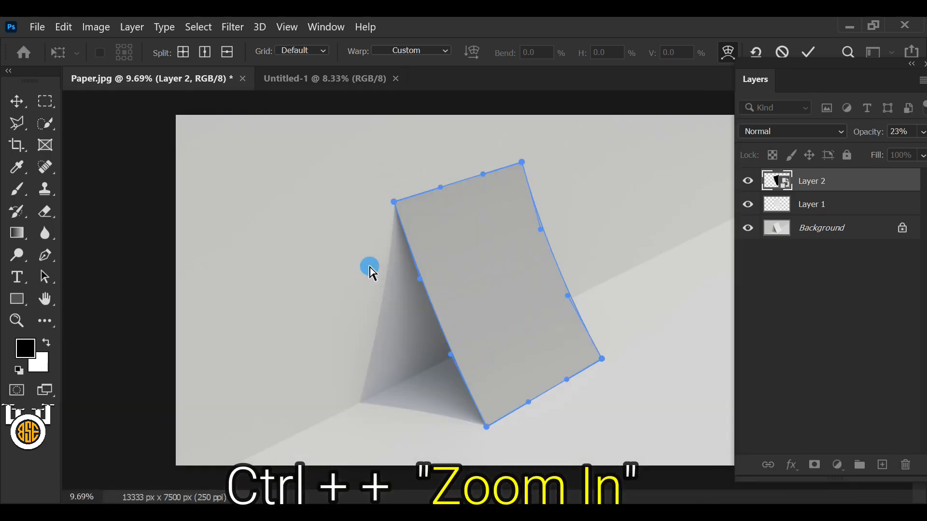
{"action": "scroll", "coordinate": [369, 266], "scroll_direction": "down", "scroll_amount": 2}
{"action": "scroll", "coordinate": [370, 271], "scroll_direction": "down", "scroll_amount": 1}
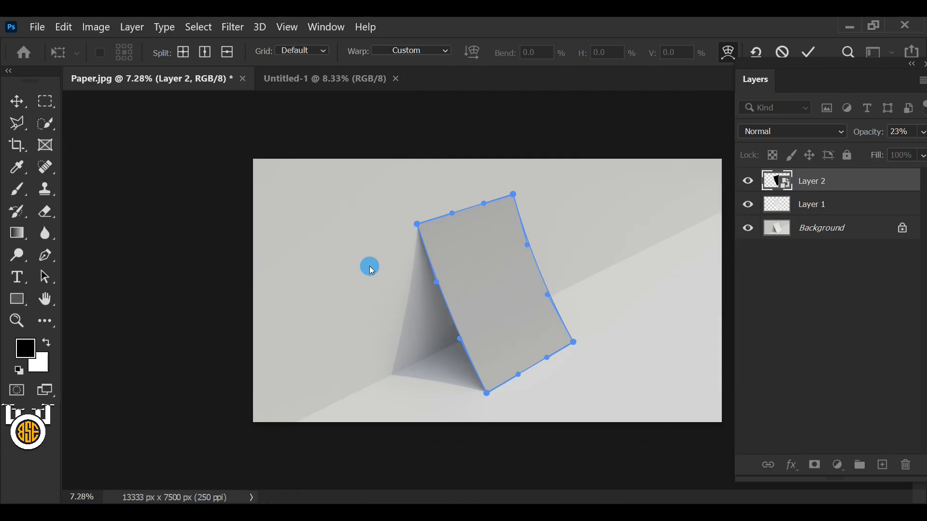
{"action": "left_click", "coordinate": [809, 51]}
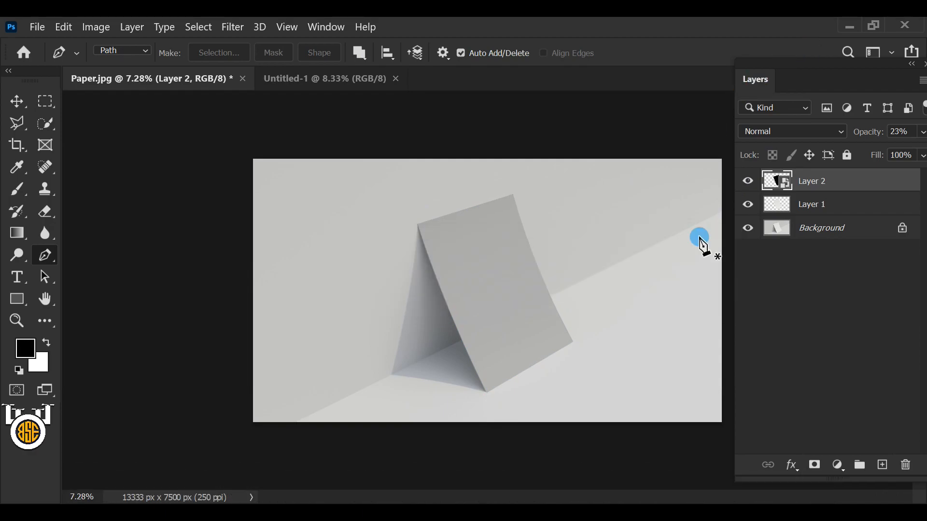
Step: Raise Layer 2's opacity to 100%
{"action": "left_click", "coordinate": [922, 132]}
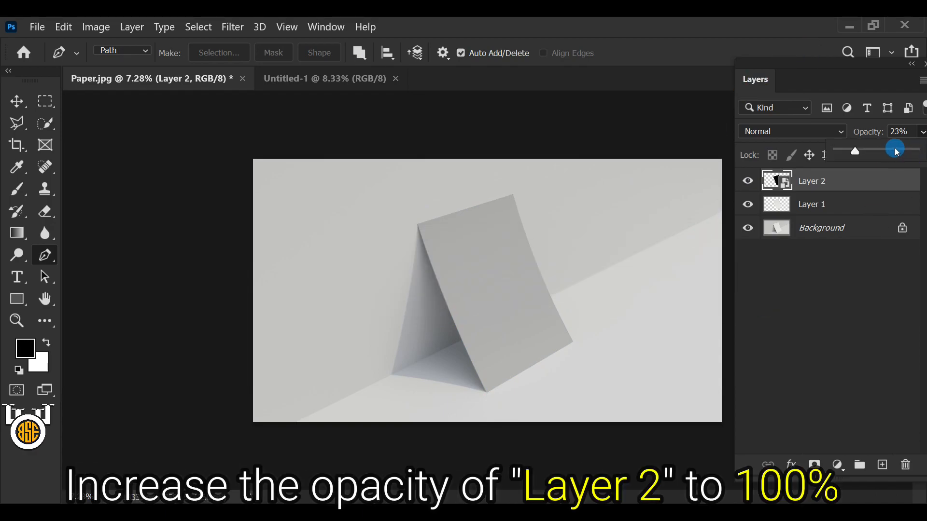
{"action": "left_click_drag", "start_coordinate": [919, 154], "coordinate": [924, 153]}
{"action": "left_click", "coordinate": [881, 74]}
{"action": "left_click_drag", "start_coordinate": [882, 63], "coordinate": [874, 64]}
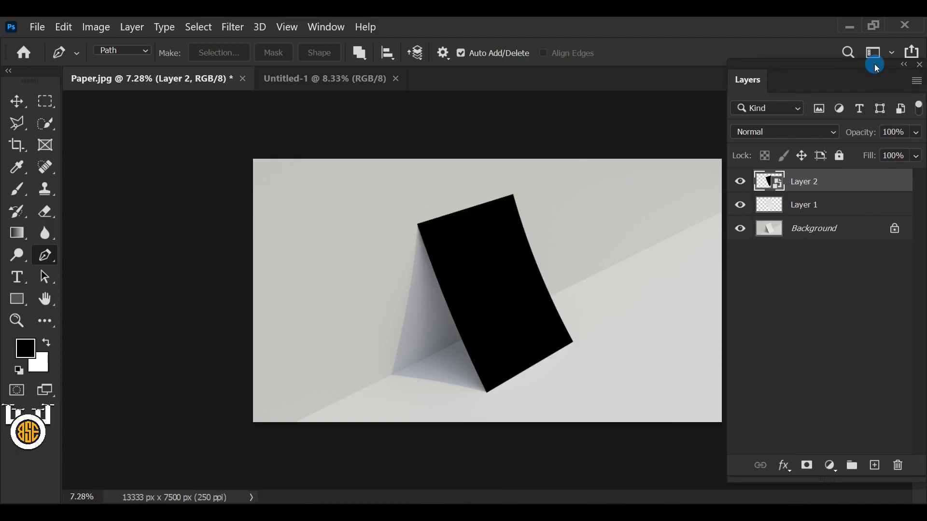
Step: Load Layer 1's transparency as a new selection and add it to Layer 2 as a layer mask
{"action": "left_click", "coordinate": [817, 209]}
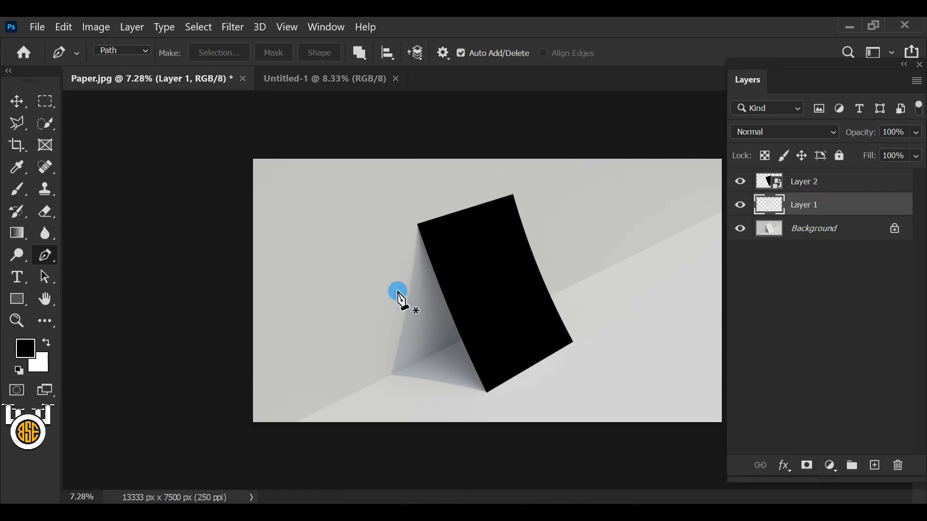
{"action": "left_click", "coordinate": [202, 28]}
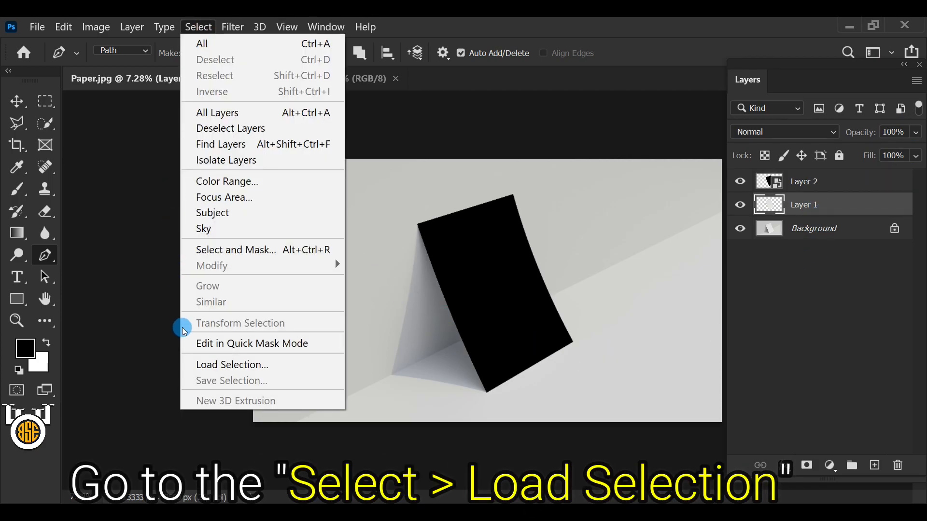
{"action": "left_click", "coordinate": [321, 366]}
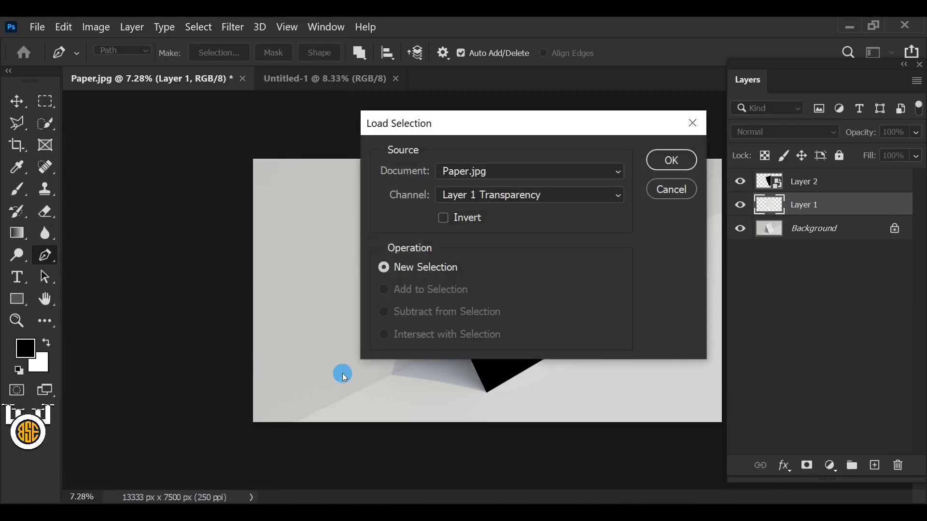
{"action": "left_click", "coordinate": [666, 160]}
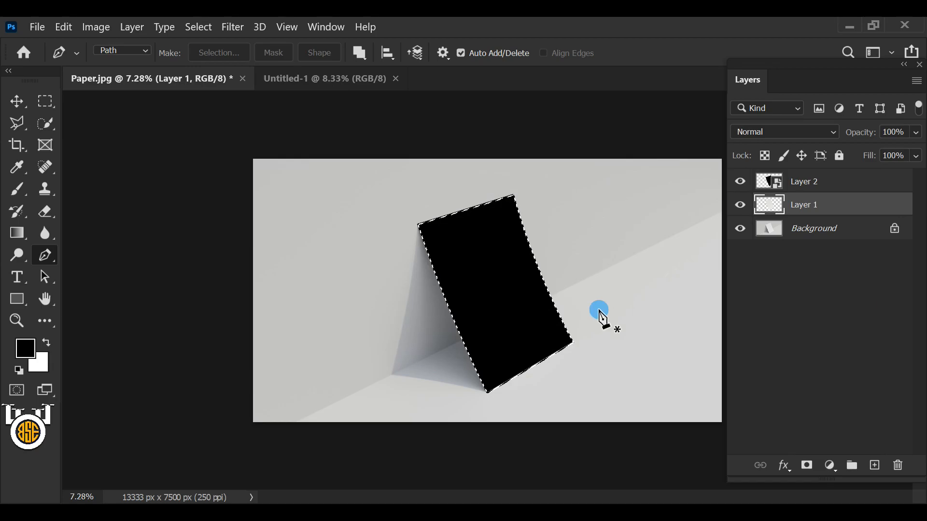
{"action": "left_click", "coordinate": [811, 181]}
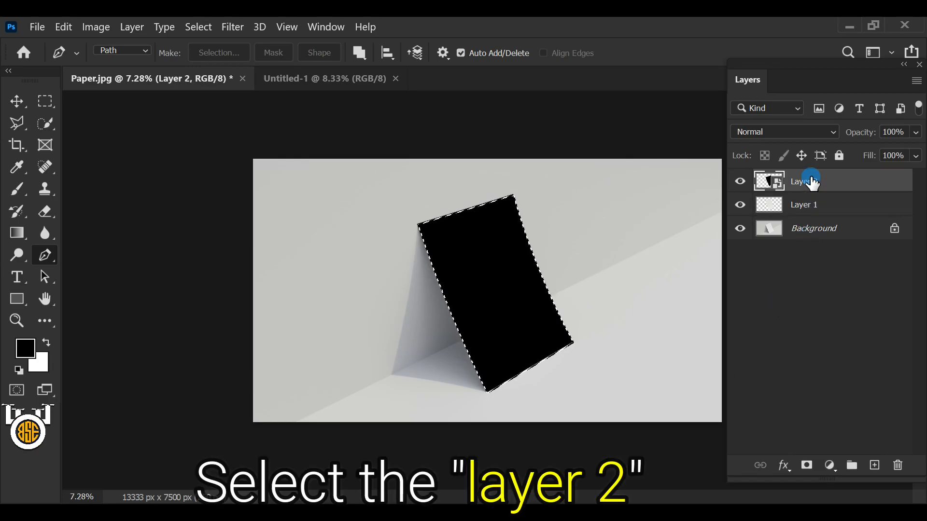
{"action": "left_click", "coordinate": [807, 466]}
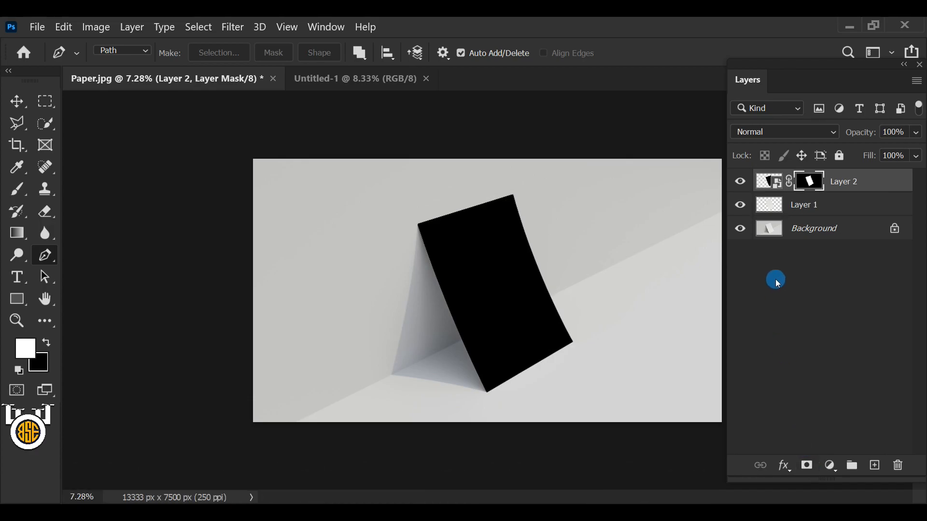
Step: Set Layer 2's blend mode to Multiply and split the white Underlying Layer slider for Gray in its blending options
{"action": "left_click", "coordinate": [753, 132]}
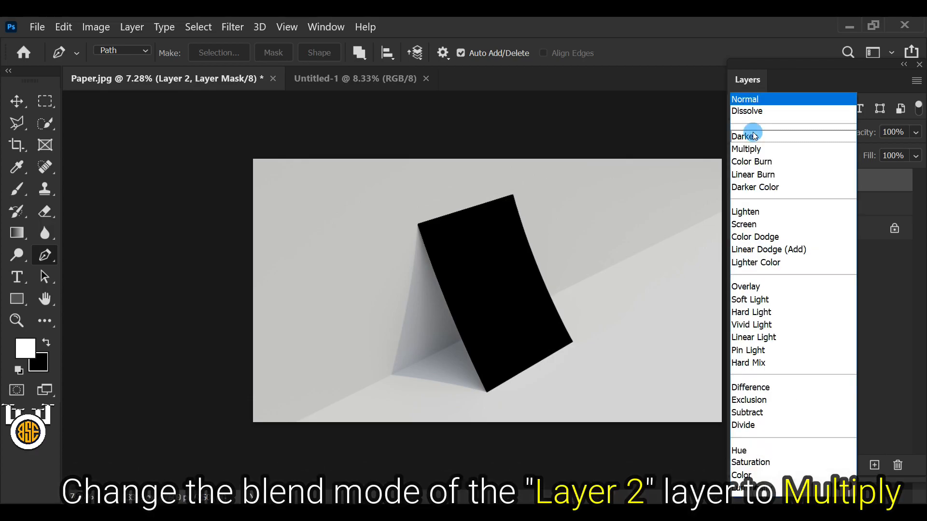
{"action": "left_click", "coordinate": [822, 148]}
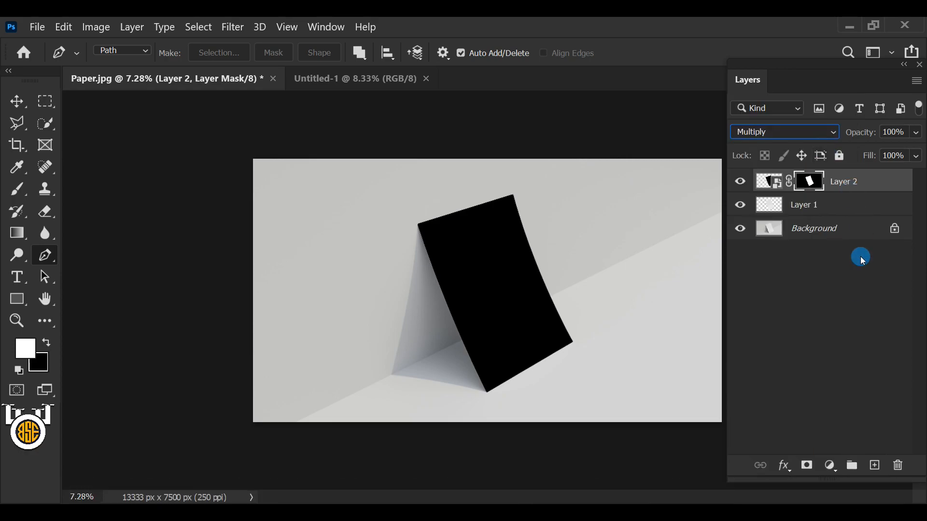
{"action": "left_click", "coordinate": [785, 476]}
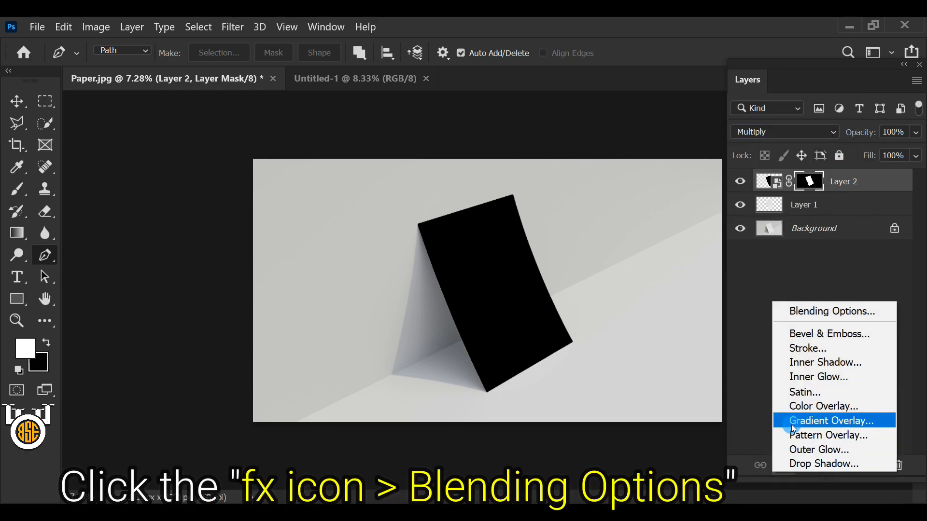
{"action": "left_click", "coordinate": [863, 311]}
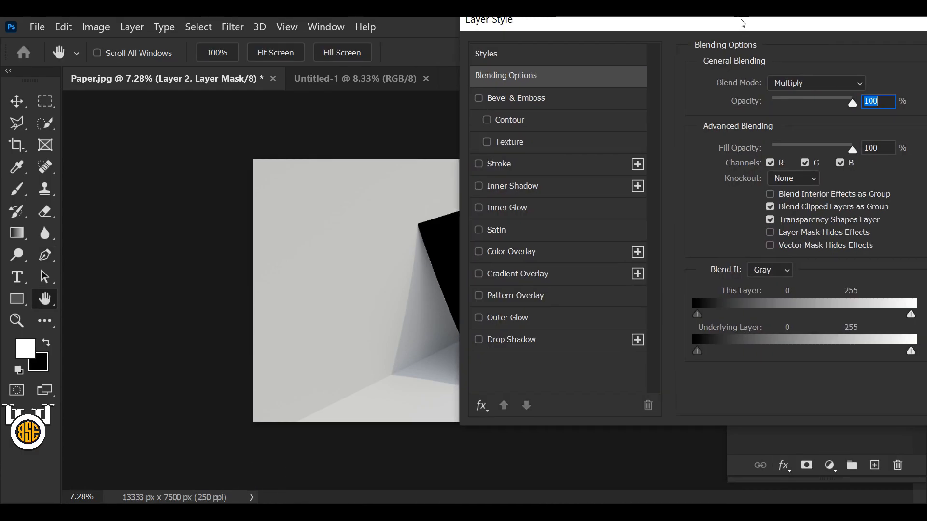
{"action": "left_click_drag", "start_coordinate": [748, 22], "coordinate": [741, 35]}
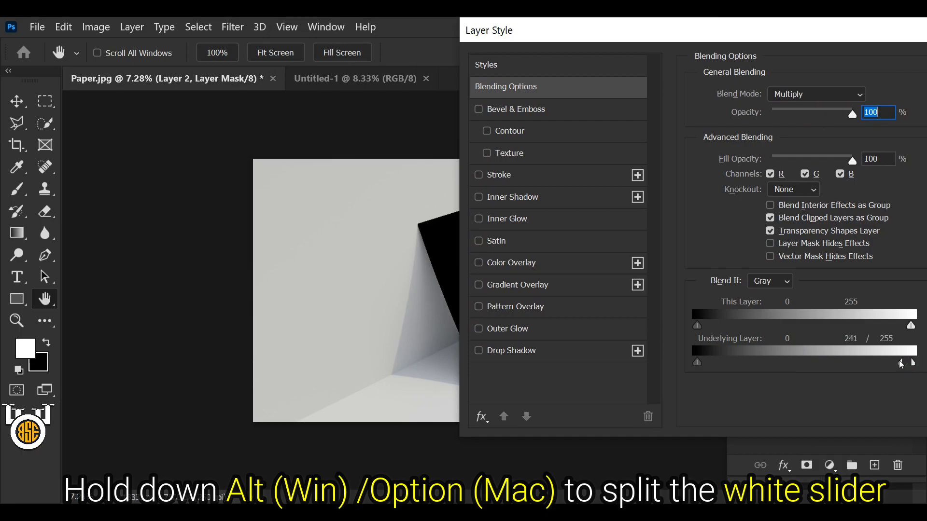
{"action": "left_click_drag", "start_coordinate": [895, 358], "coordinate": [891, 357]}
{"action": "left_click_drag", "start_coordinate": [893, 31], "coordinate": [624, 52]}
{"action": "left_click", "coordinate": [760, 96]}
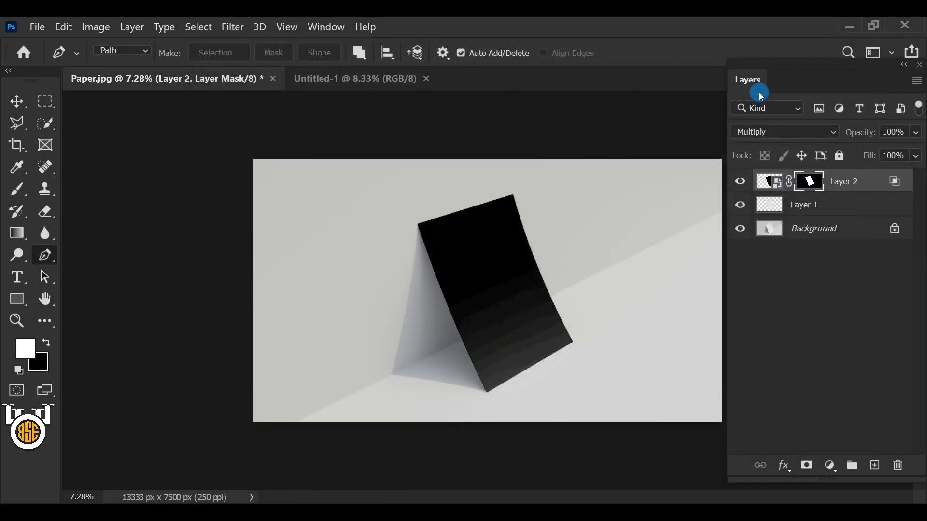
Step: Open the contents of the Layer 2 smart object and place the flyerdesign 1 image in it as embedded
{"action": "left_click", "coordinate": [763, 182]}
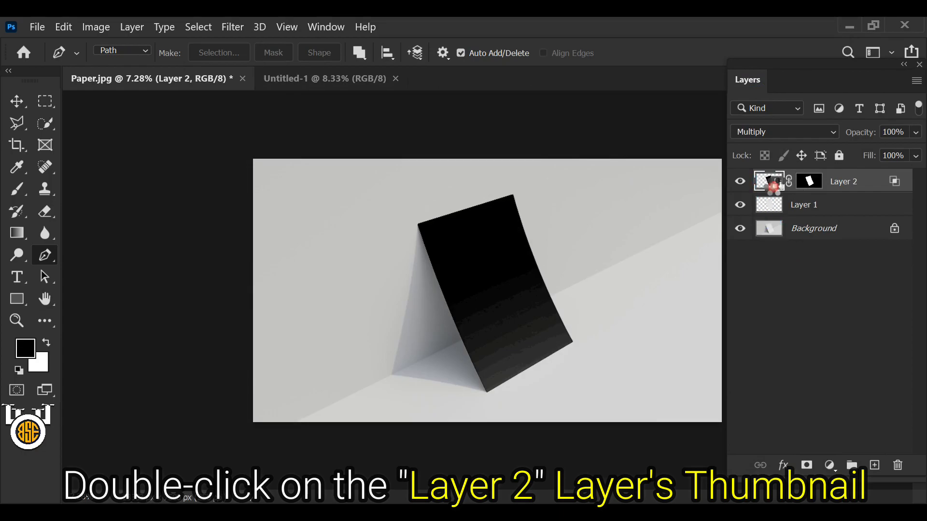
{"action": "double_click", "coordinate": [771, 182]}
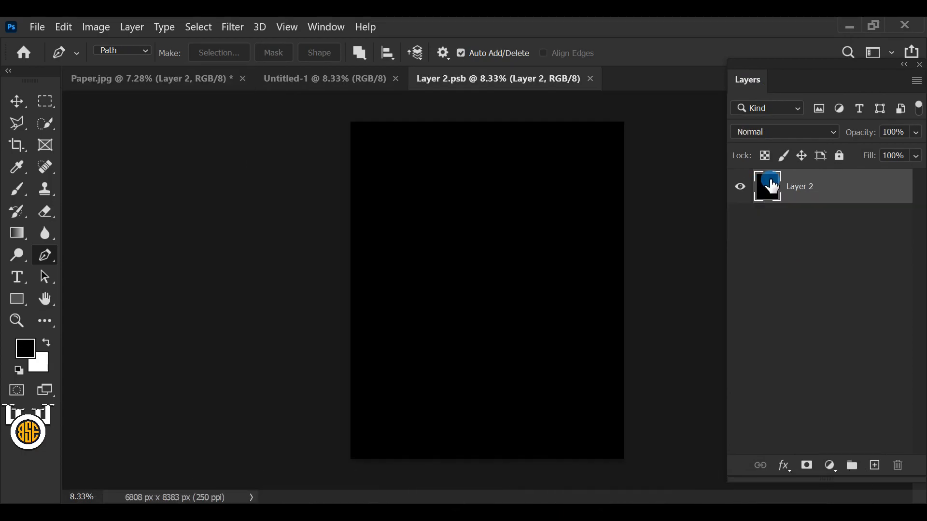
{"action": "left_click", "coordinate": [37, 27]}
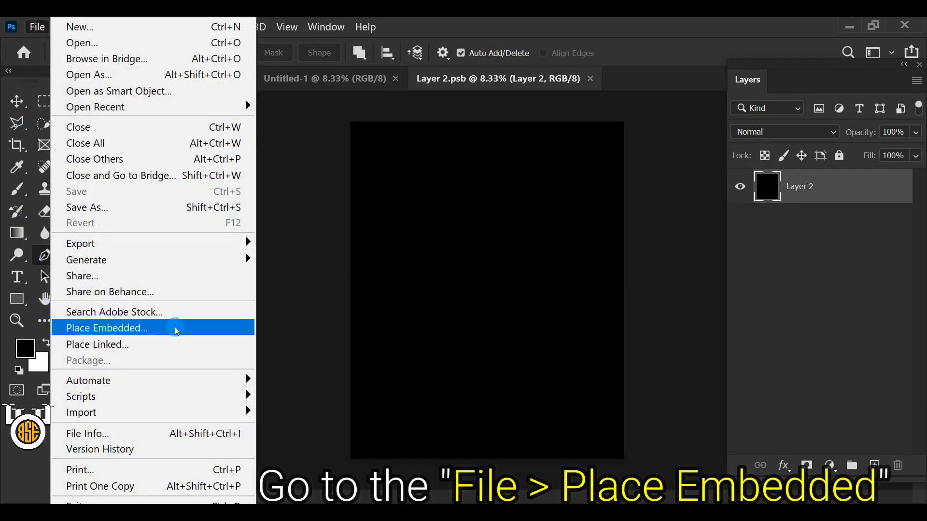
{"action": "left_click", "coordinate": [188, 328]}
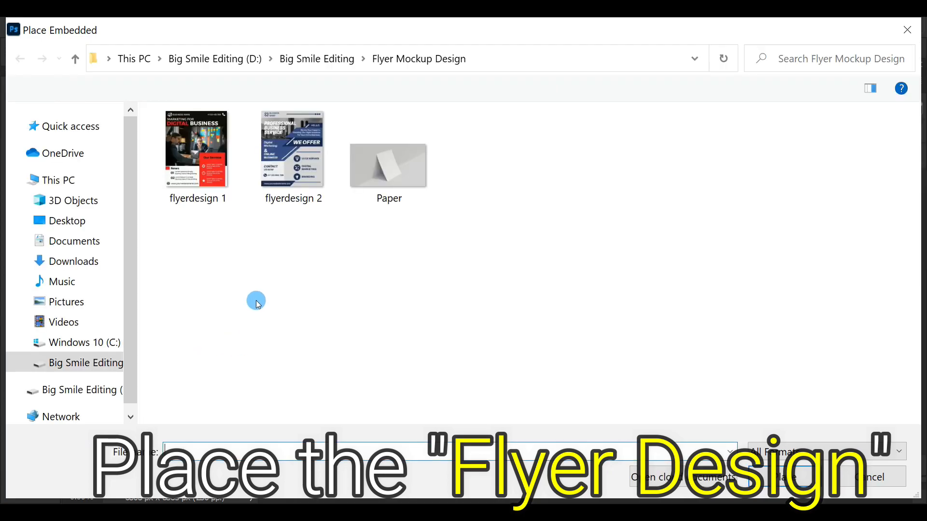
{"action": "double_click", "coordinate": [207, 157]}
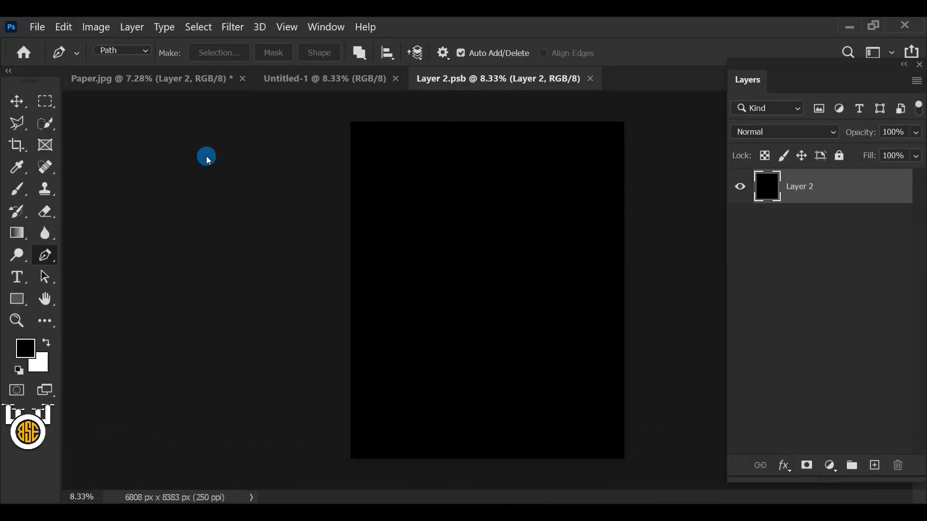
Step: Scale the placed flyer to 245.30% so it fills the canvas height, and commit the placement
{"action": "left_click_drag", "start_coordinate": [488, 211], "coordinate": [489, 118]}
{"action": "left_click_drag", "start_coordinate": [482, 354], "coordinate": [481, 457]}
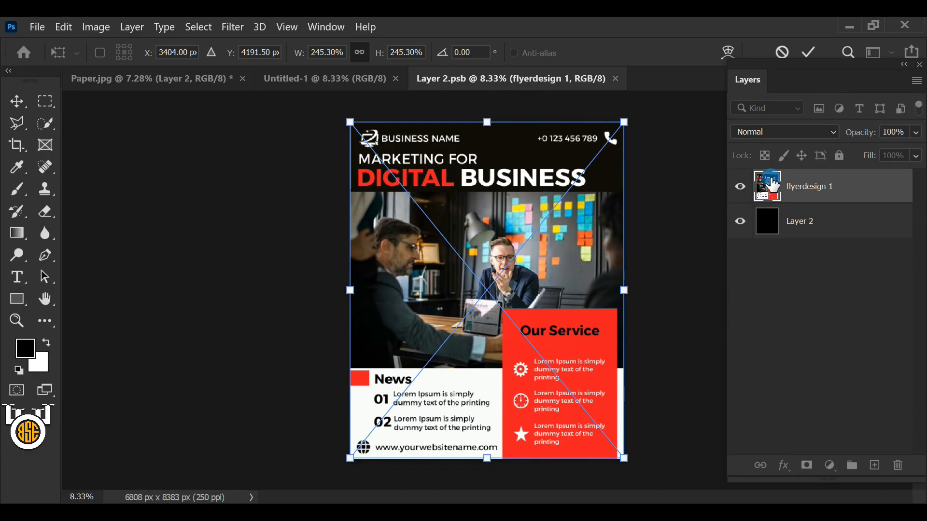
{"action": "left_click", "coordinate": [810, 51]}
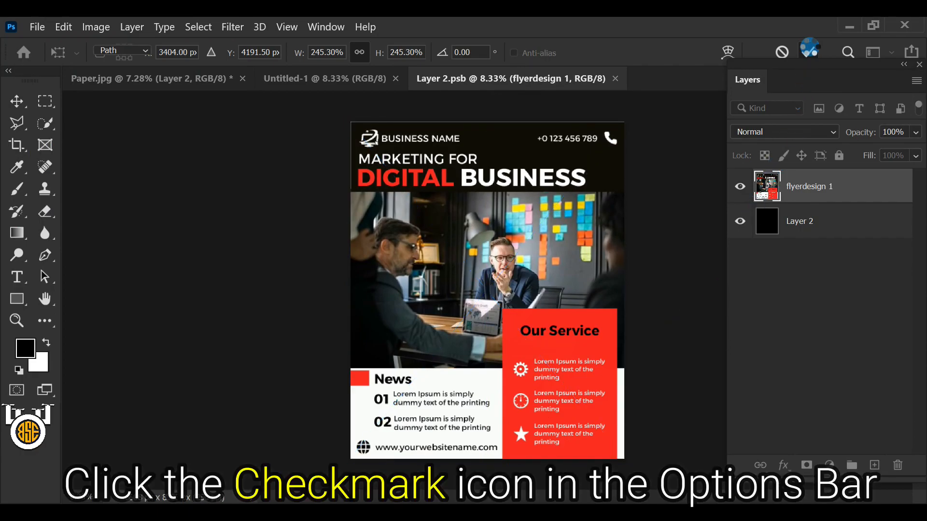
{"action": "key", "text": "p"}
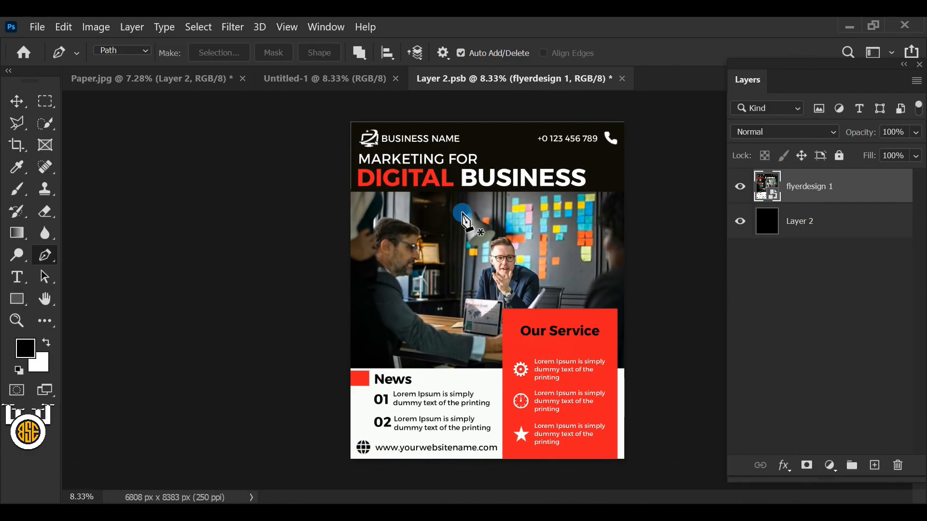
Step: Save the smart object's contents and return to the Paper.jpg document
{"action": "left_click", "coordinate": [37, 27]}
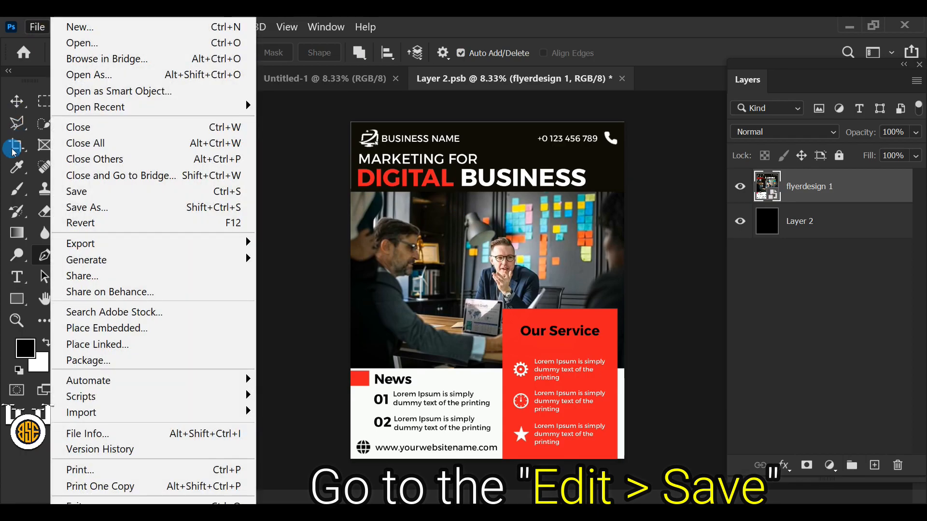
{"action": "left_click", "coordinate": [188, 195]}
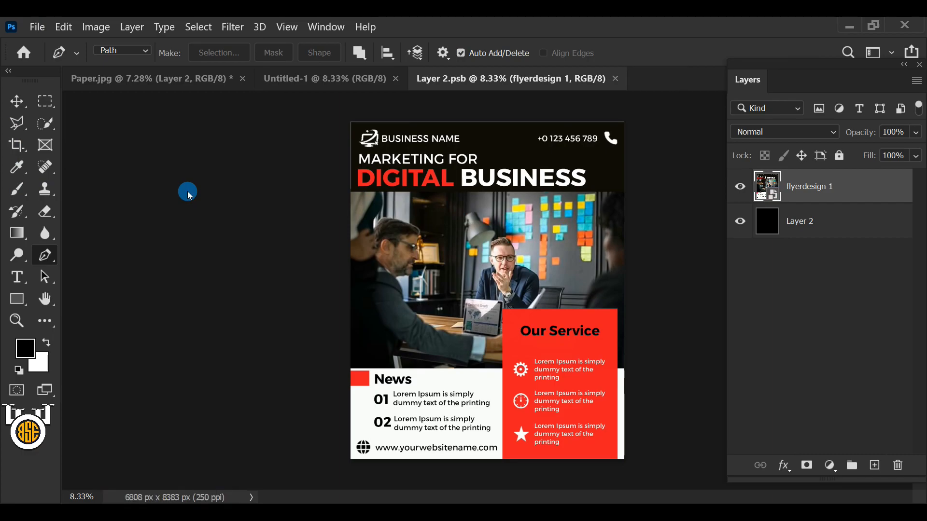
{"action": "left_click", "coordinate": [132, 78]}
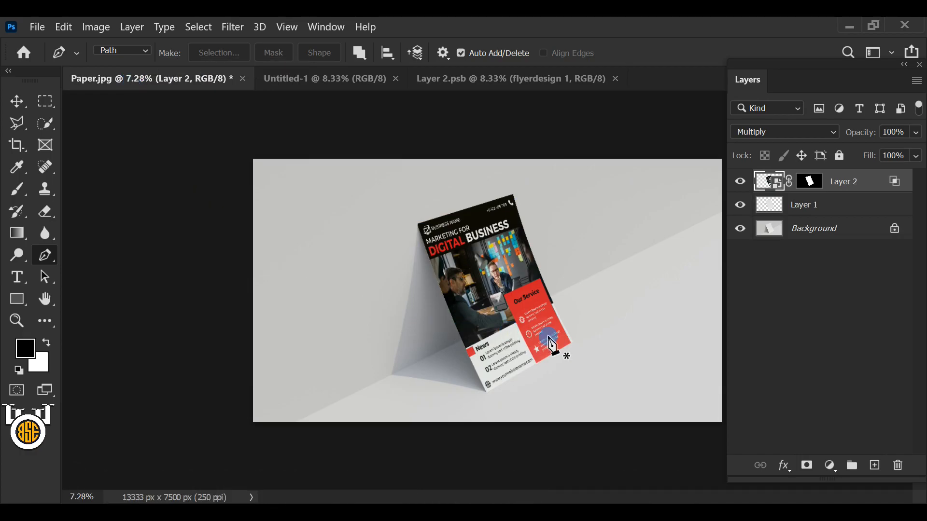
Step: Load Layer 1's transparency as a new selection and invert it to select everything around the flyer
{"action": "left_click", "coordinate": [813, 205]}
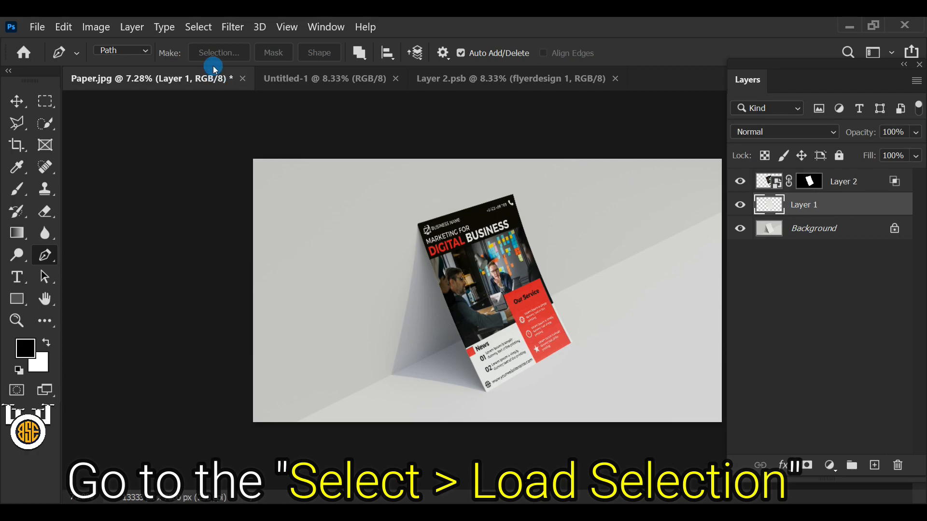
{"action": "left_click", "coordinate": [198, 27]}
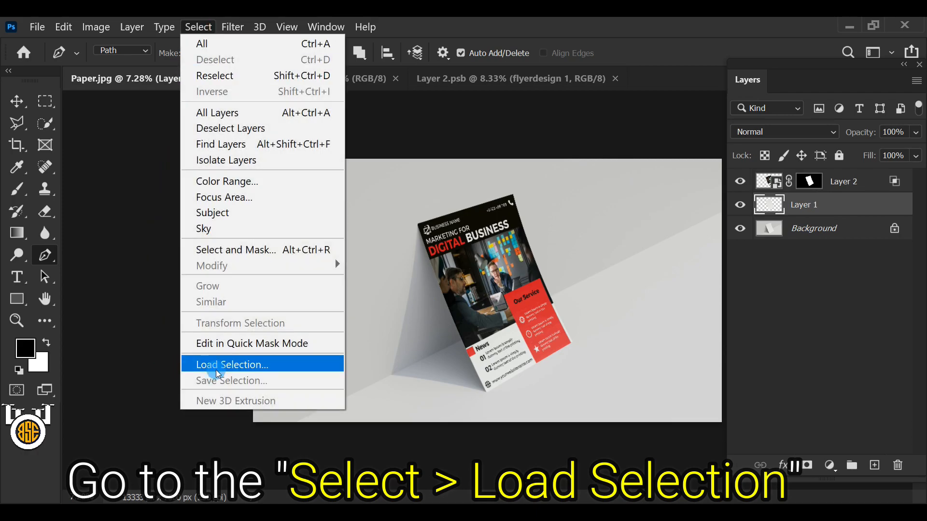
{"action": "left_click", "coordinate": [297, 365]}
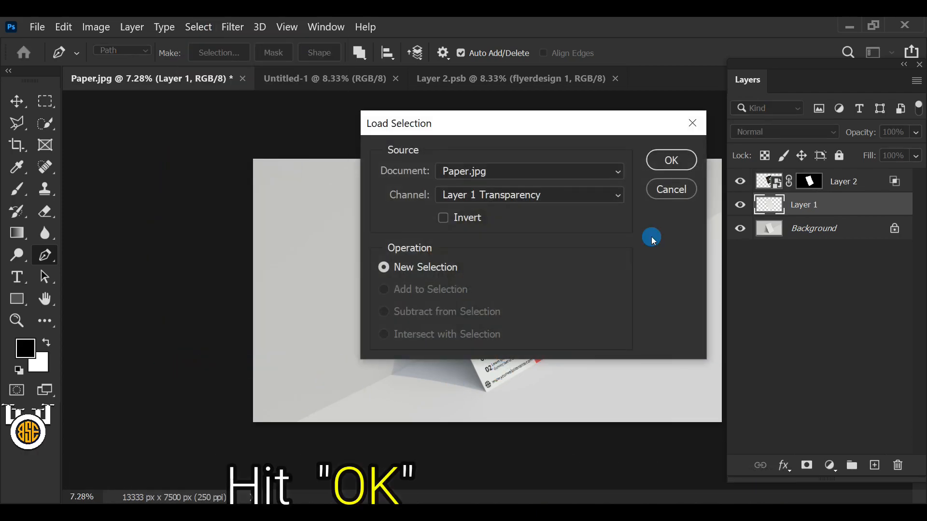
{"action": "left_click", "coordinate": [676, 160]}
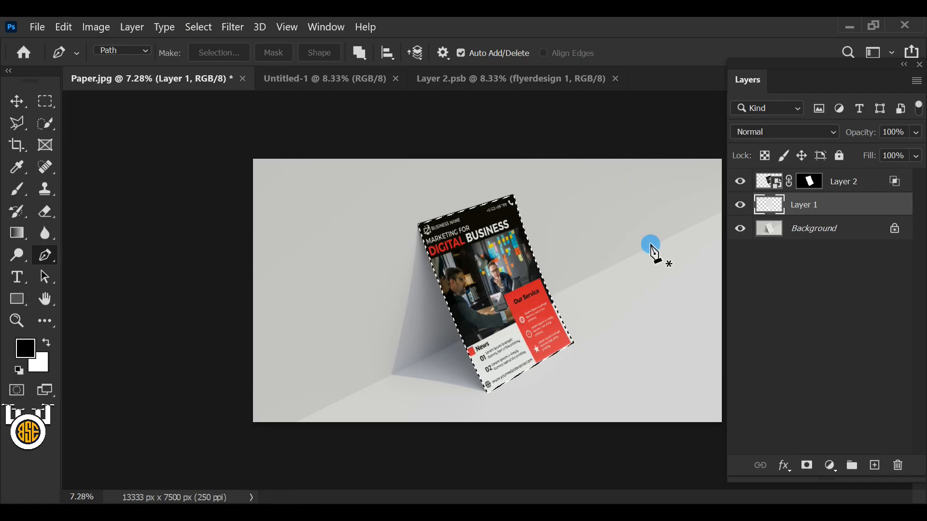
{"action": "left_click", "coordinate": [198, 27]}
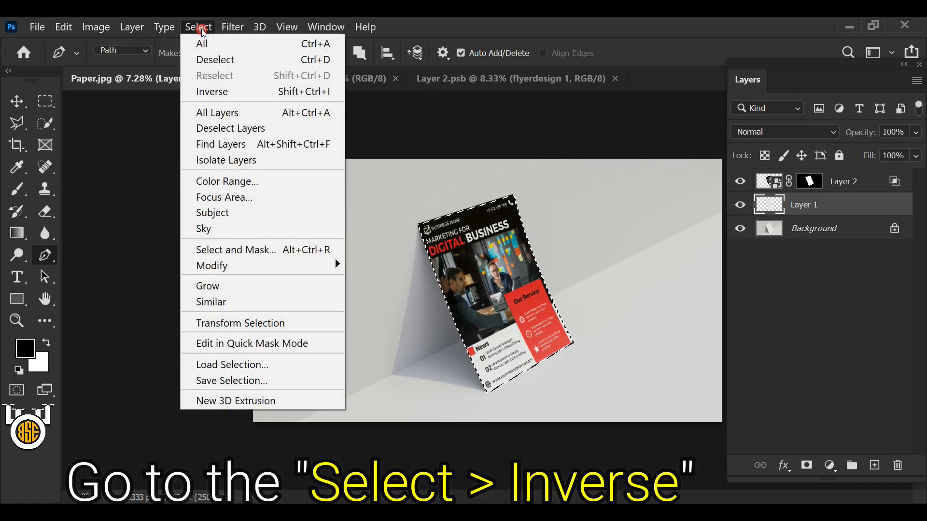
{"action": "left_click", "coordinate": [289, 92]}
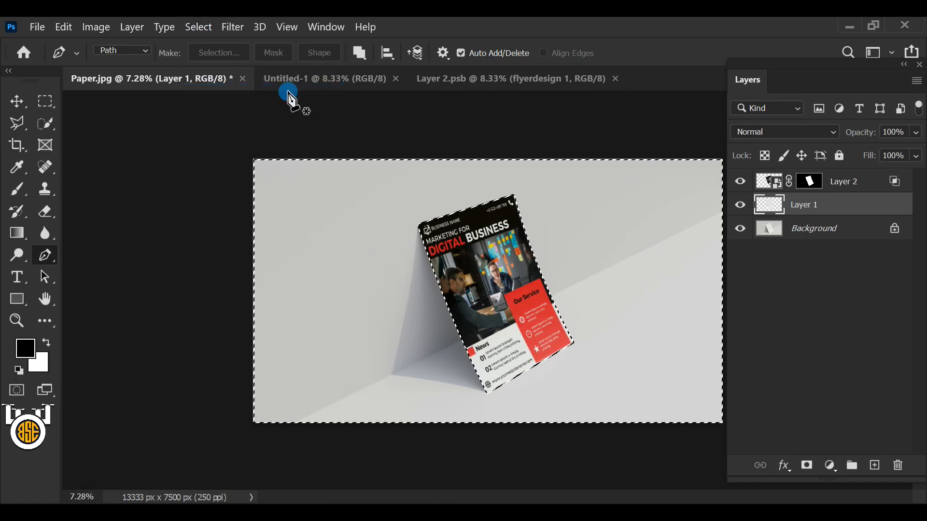
Step: Add a Solid Color fill layer above the Background in the flyer's red (#d4262b) and set its blend mode to Linear Burn
{"action": "left_click", "coordinate": [810, 233]}
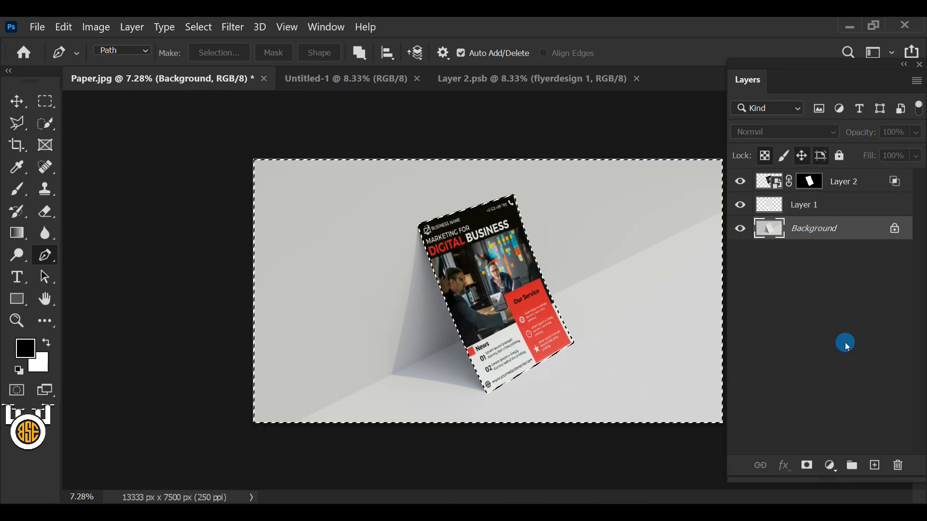
{"action": "left_click", "coordinate": [830, 465]}
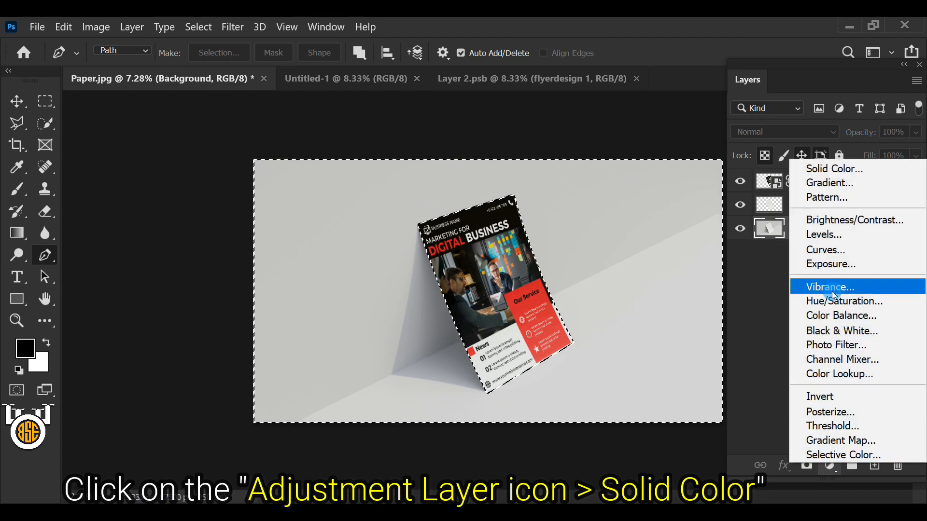
{"action": "left_click", "coordinate": [873, 167]}
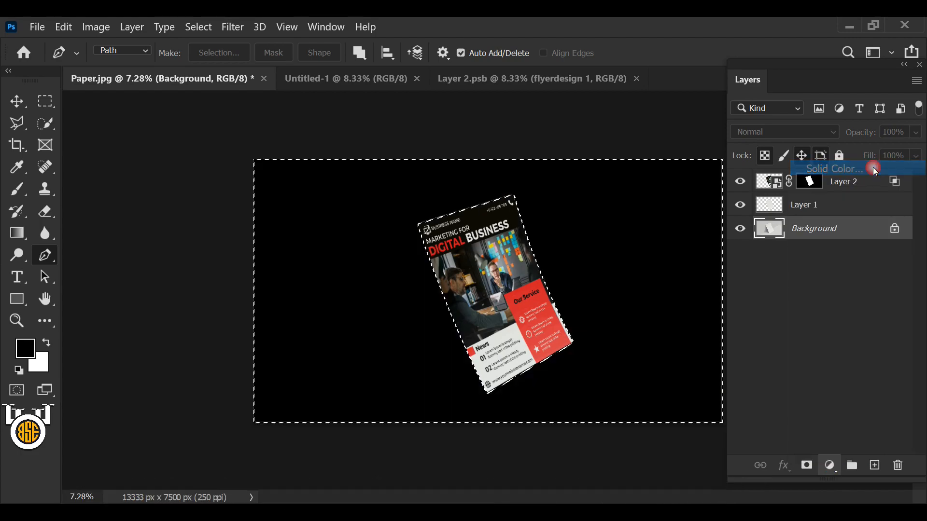
{"action": "mouse_move", "coordinate": [644, 174]}
{"action": "left_mouse_down"}
{"action": "mouse_move", "coordinate": [703, 87]}
{"action": "mouse_move", "coordinate": [745, 80]}
{"action": "left_mouse_up"}
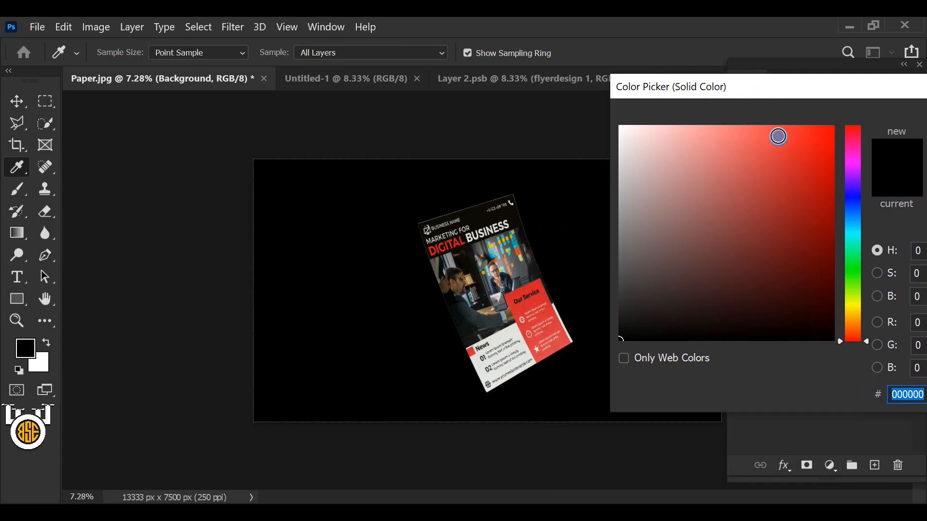
{"action": "left_click", "coordinate": [528, 305]}
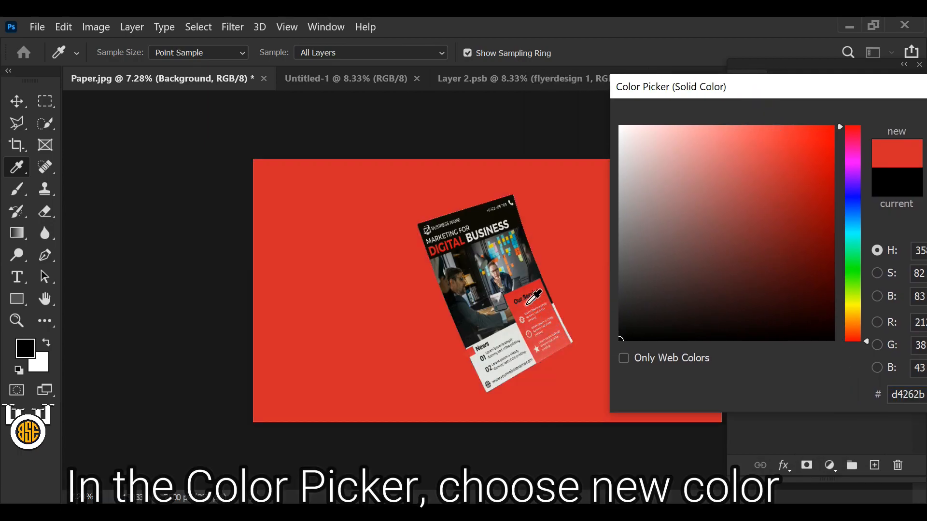
{"action": "left_click_drag", "start_coordinate": [905, 87], "coordinate": [651, 124]}
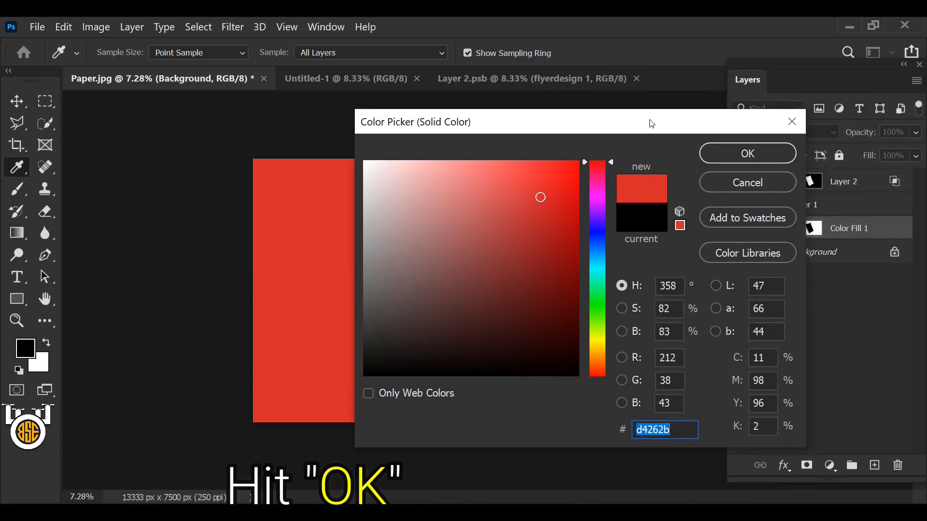
{"action": "left_click", "coordinate": [723, 149]}
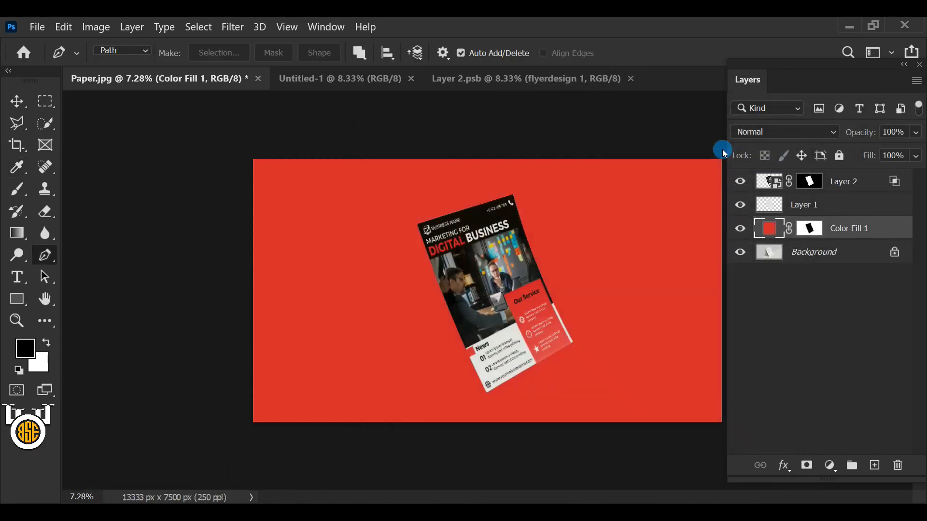
{"action": "left_click", "coordinate": [833, 134]}
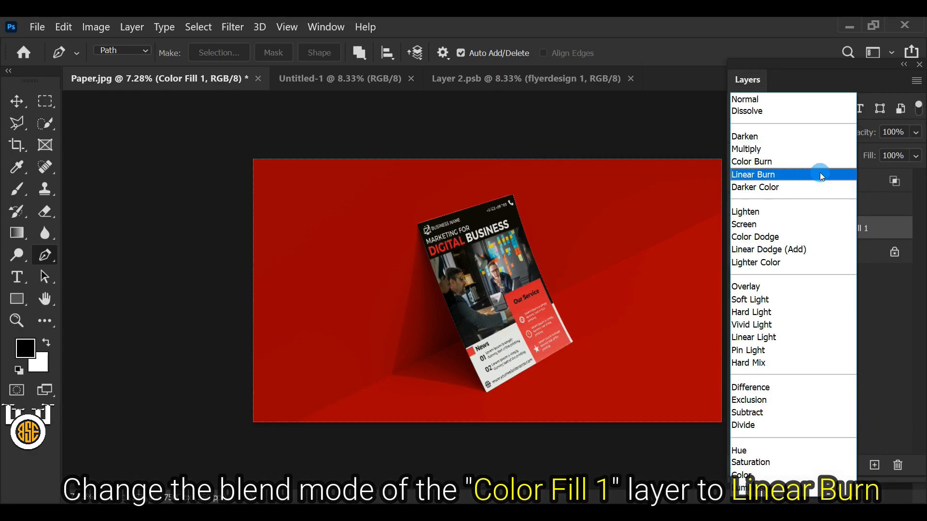
{"action": "left_click", "coordinate": [821, 176]}
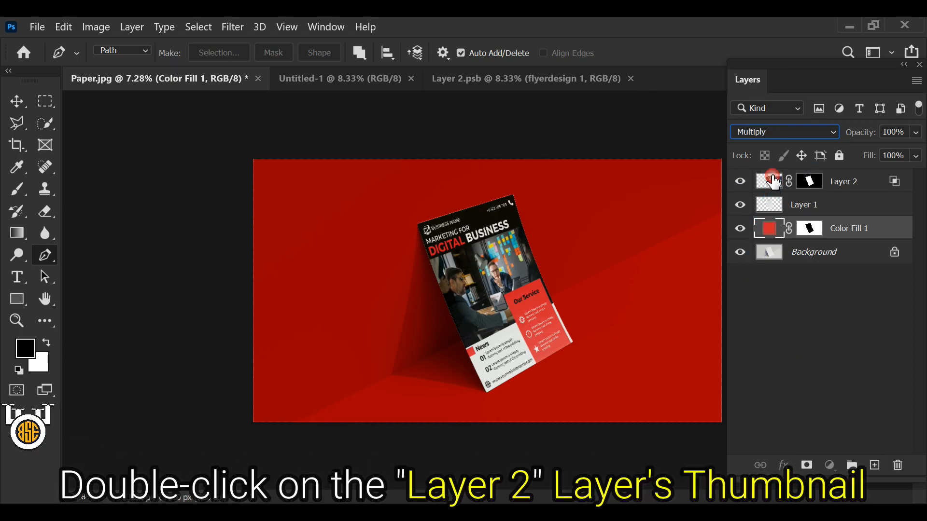
Step: Open the contents of the Layer 2 smart object again and place the flyerdesign 2 image as embedded
{"action": "double_click", "coordinate": [773, 183]}
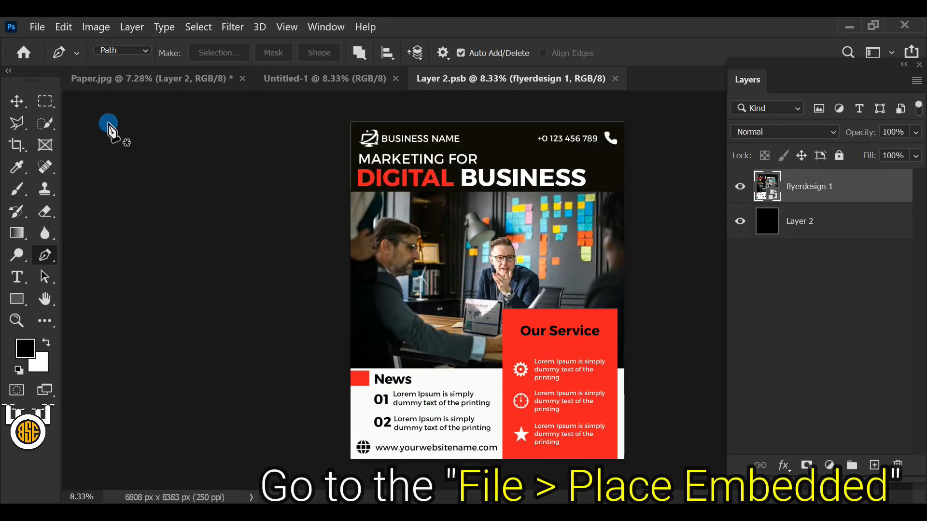
{"action": "left_click", "coordinate": [42, 29]}
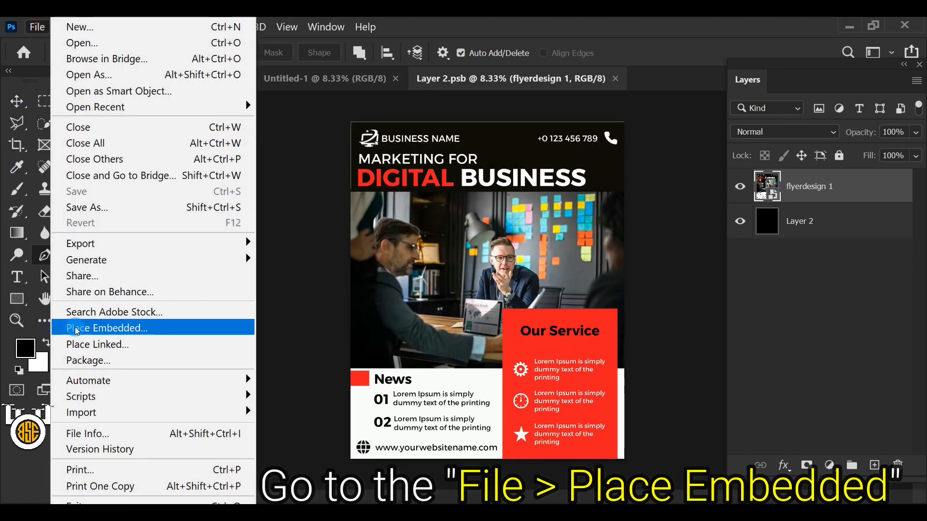
{"action": "left_click", "coordinate": [204, 329]}
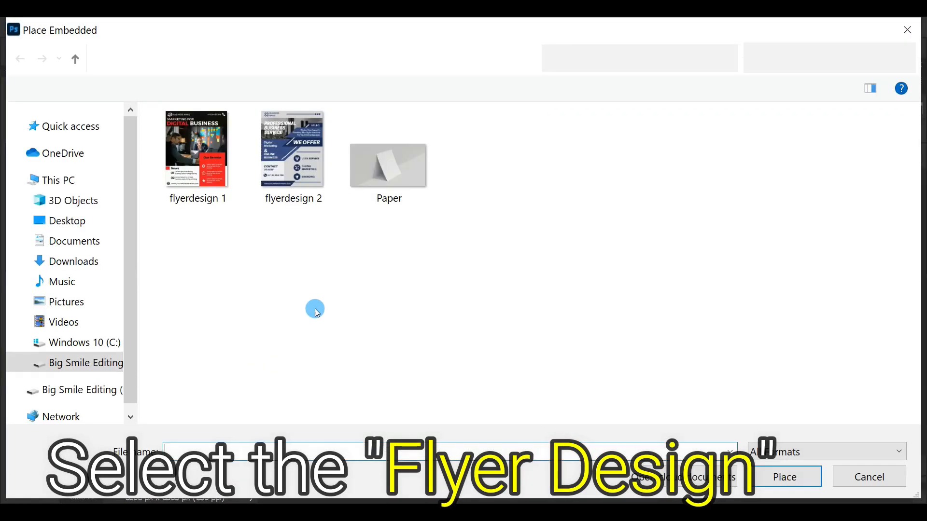
{"action": "double_click", "coordinate": [290, 198]}
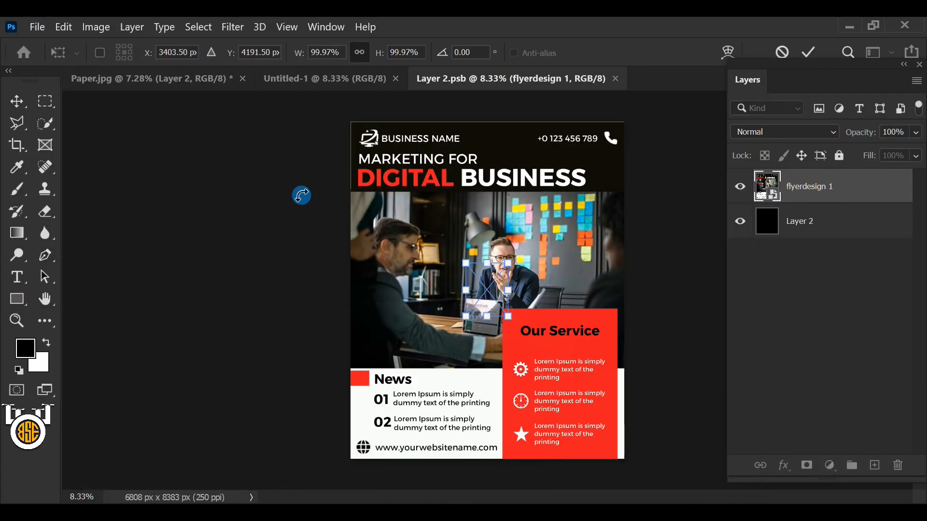
Step: Scale the placed flyerdesign 2 to 628.69% so it covers the whole canvas, and commit the placement
{"action": "left_click_drag", "start_coordinate": [487, 263], "coordinate": [487, 122]}
{"action": "left_click_drag", "start_coordinate": [476, 321], "coordinate": [497, 454]}
{"action": "left_click_drag", "start_coordinate": [466, 380], "coordinate": [469, 379]}
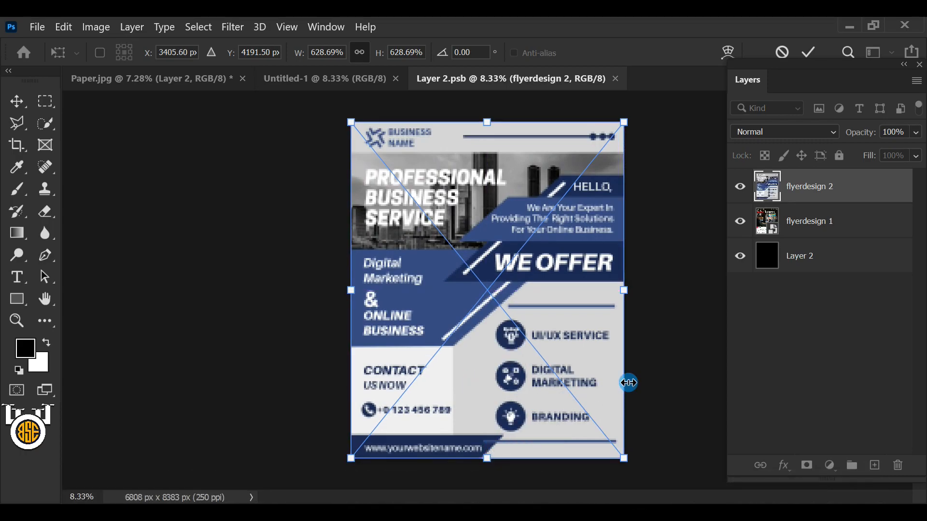
{"action": "left_click", "coordinate": [805, 52]}
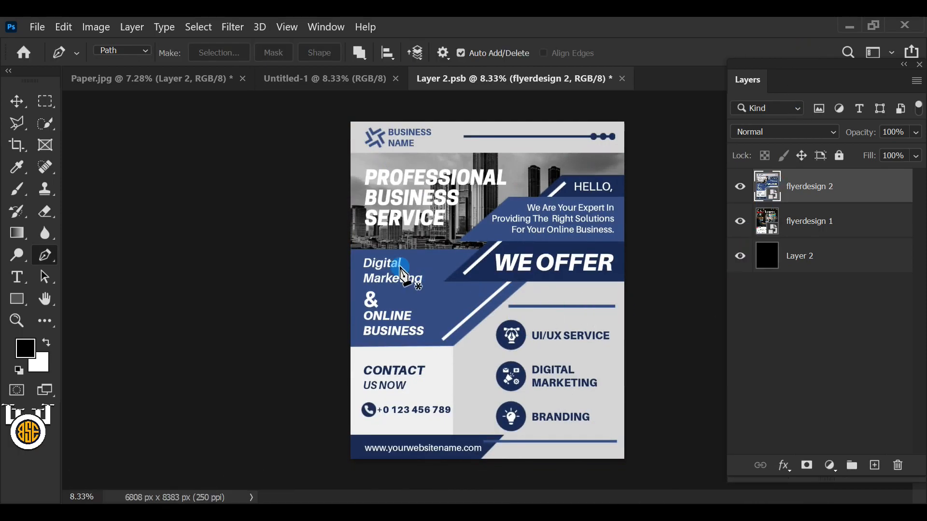
Step: Save the smart object with the second flyer design and switch back to the Paper.jpg document
{"action": "left_click", "coordinate": [38, 26]}
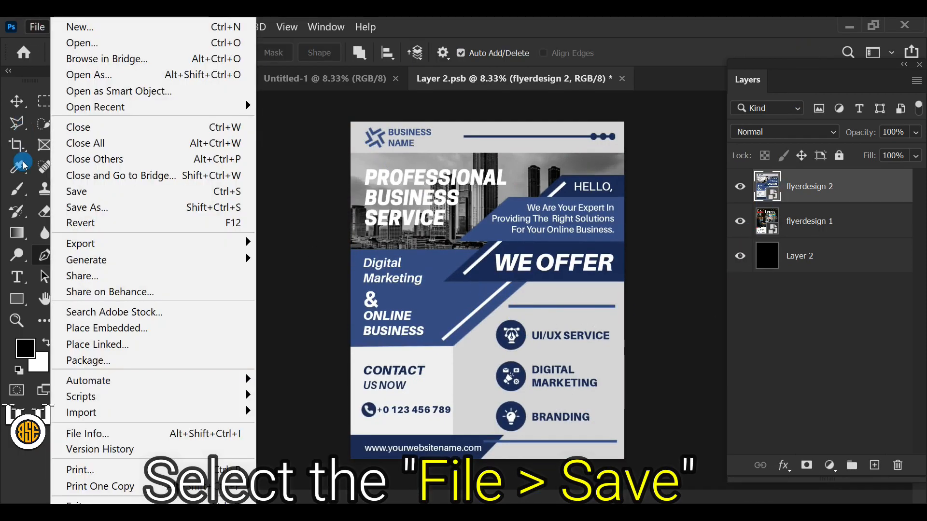
{"action": "left_click", "coordinate": [214, 192]}
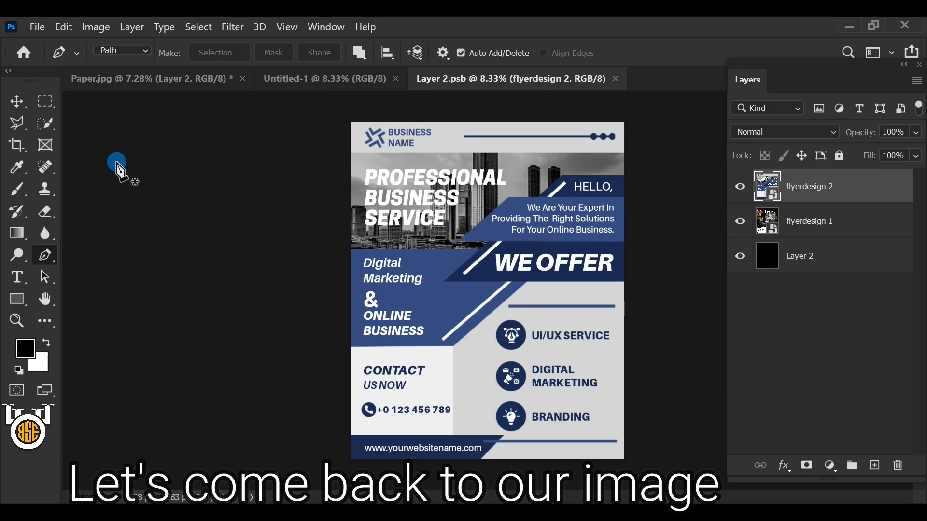
{"action": "left_click", "coordinate": [195, 79]}
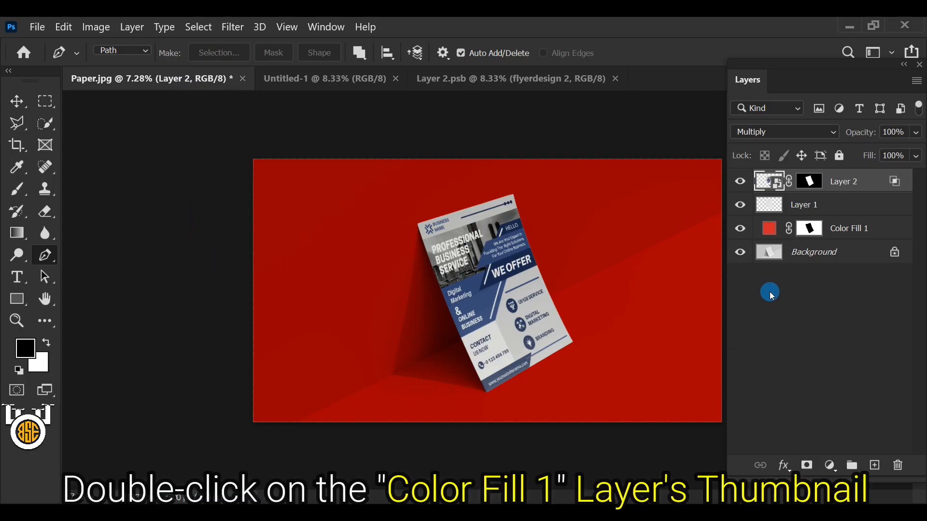
Step: Change the Color Fill 1 layer's color to the light grey #c2c2c0 sampled from the flyer
{"action": "left_click", "coordinate": [771, 230]}
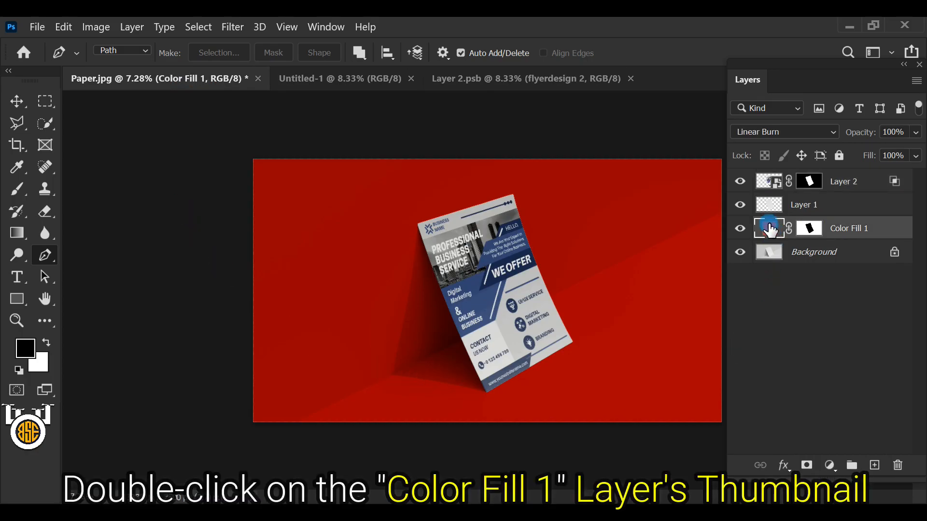
{"action": "double_click", "coordinate": [762, 225]}
{"action": "left_click_drag", "start_coordinate": [502, 120], "coordinate": [747, 111]}
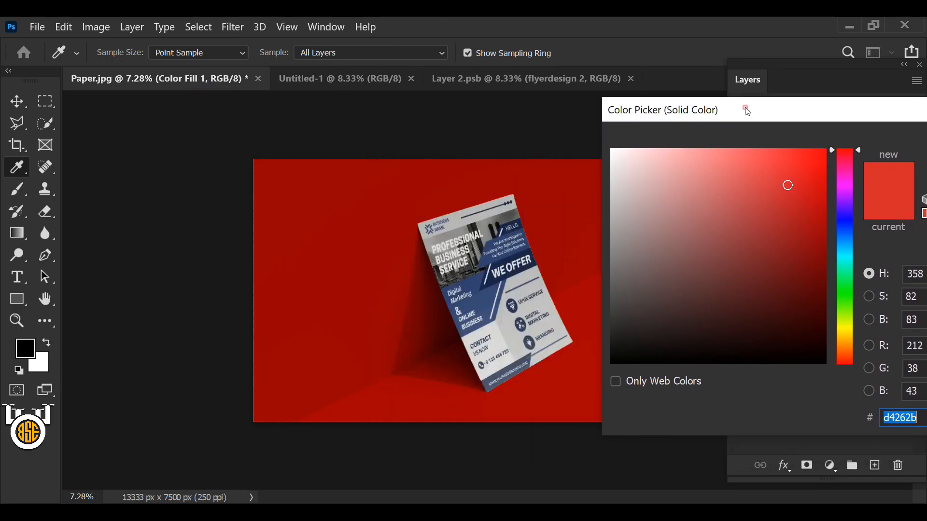
{"action": "left_click", "coordinate": [510, 327]}
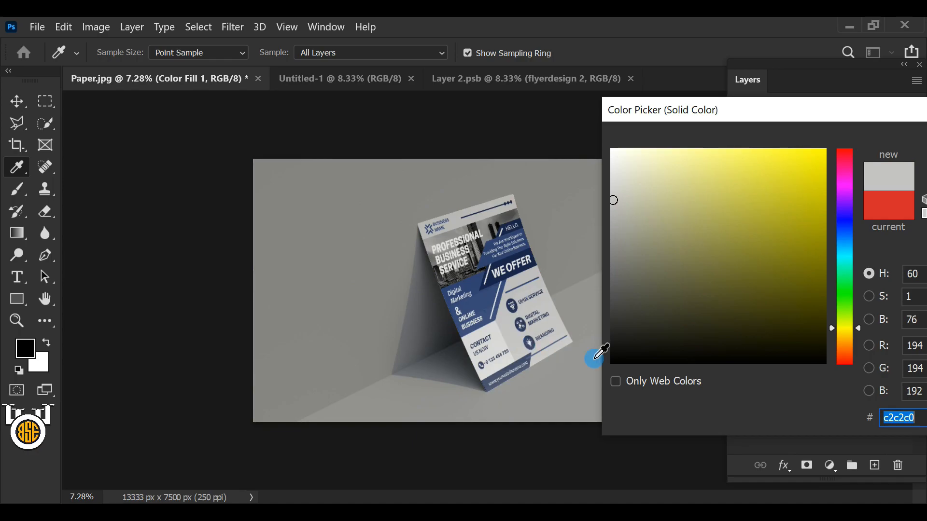
{"action": "left_click_drag", "start_coordinate": [858, 114], "coordinate": [737, 128]}
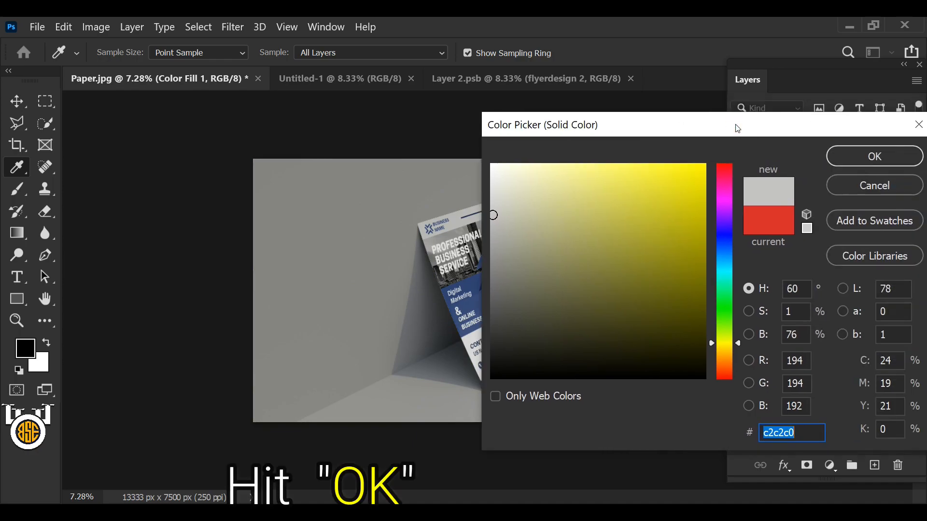
{"action": "key", "text": "p"}
{"action": "left_click", "coordinate": [859, 165]}
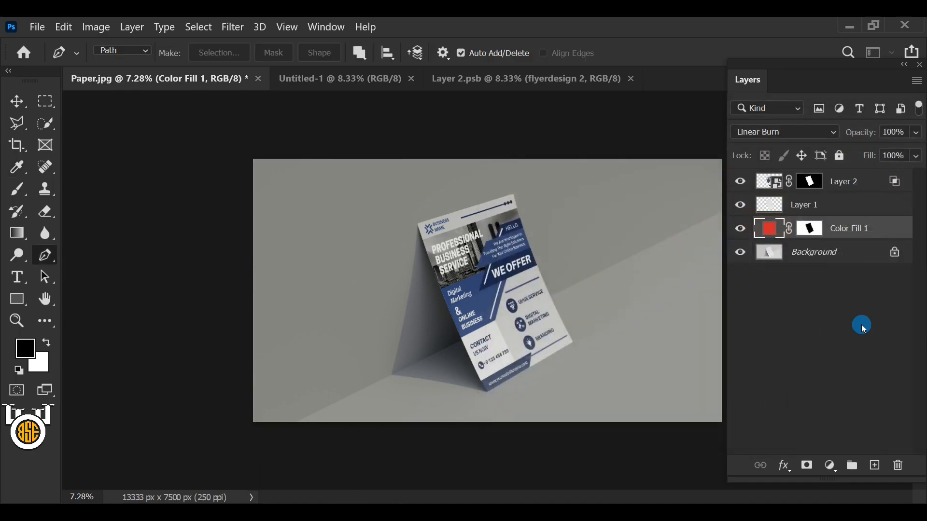